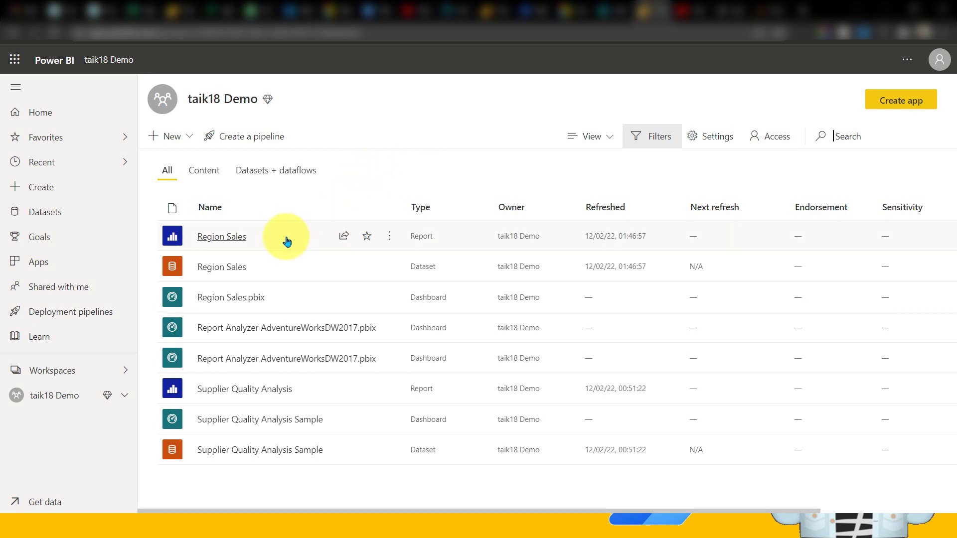
Step: View the Region Sales report and the Export Files folder in SharePoint, and switch to Power Automate
click(243, 236)
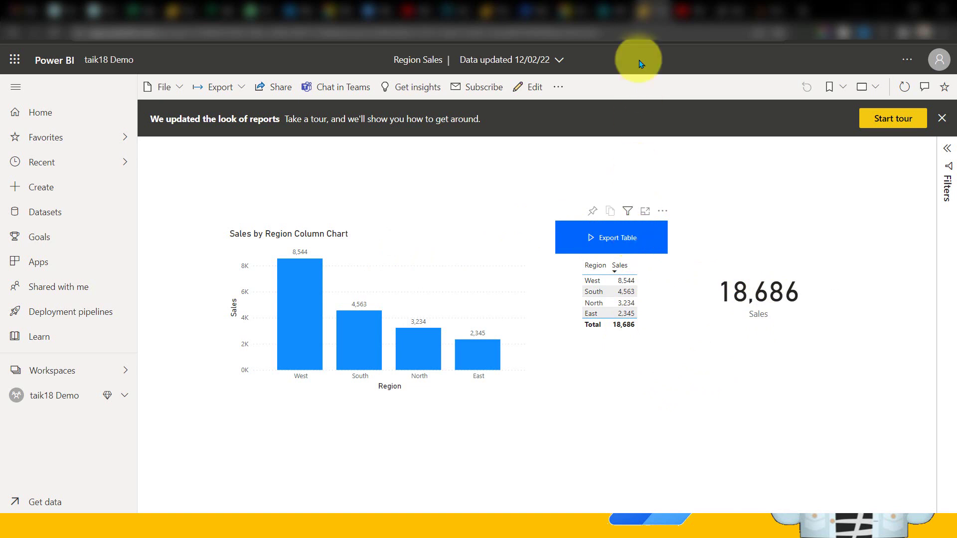
click(611, 10)
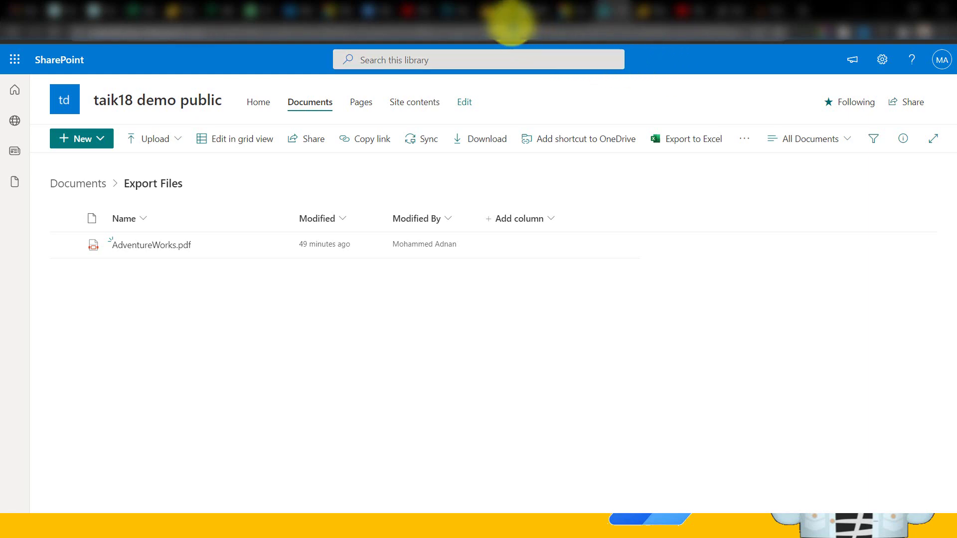
click(493, 11)
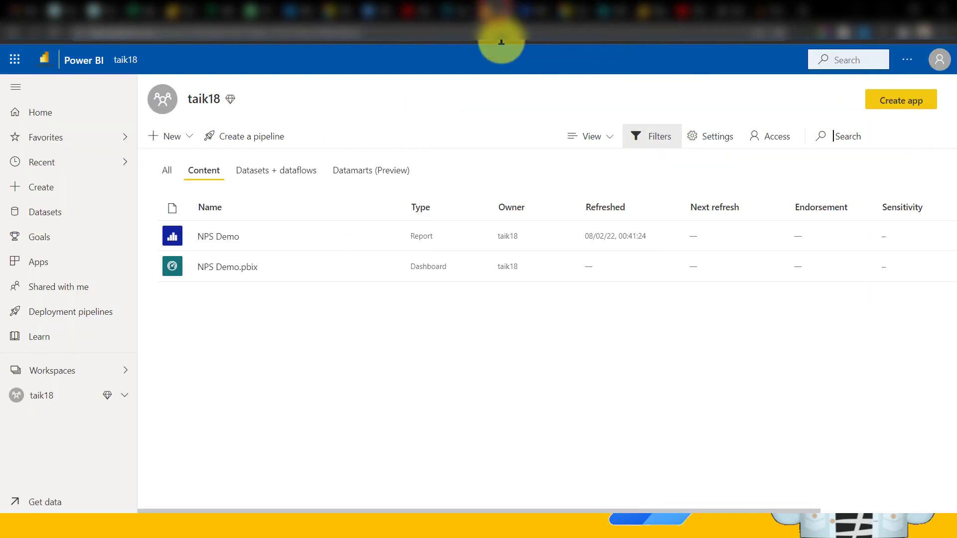
click(545, 11)
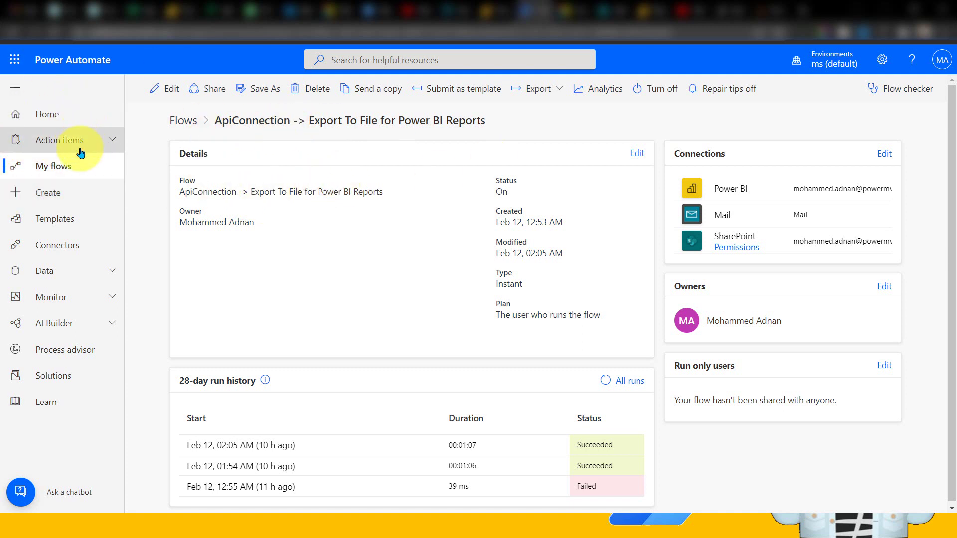
Step: Look over the ways to start a new flow on the Create page and from the My flows list
click(66, 188)
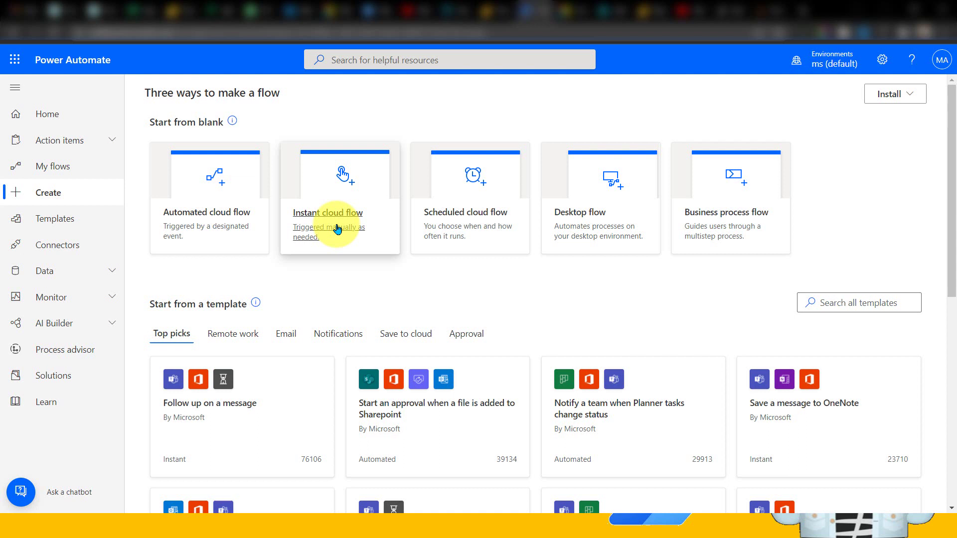
click(66, 167)
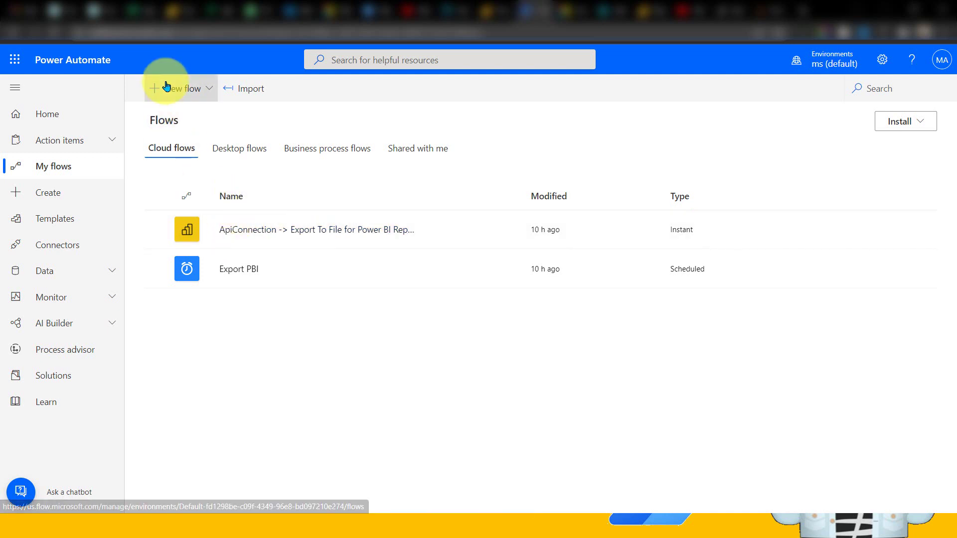
click(183, 88)
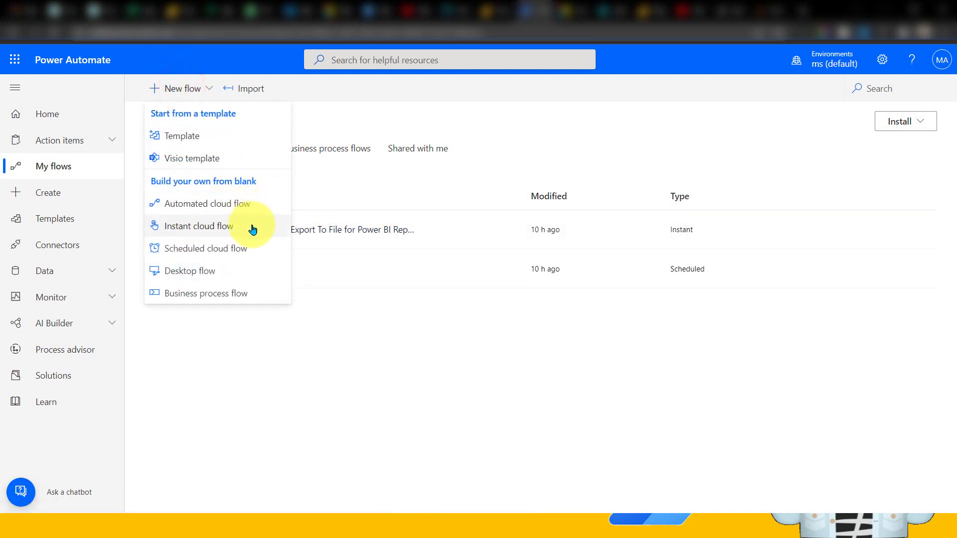
click(394, 332)
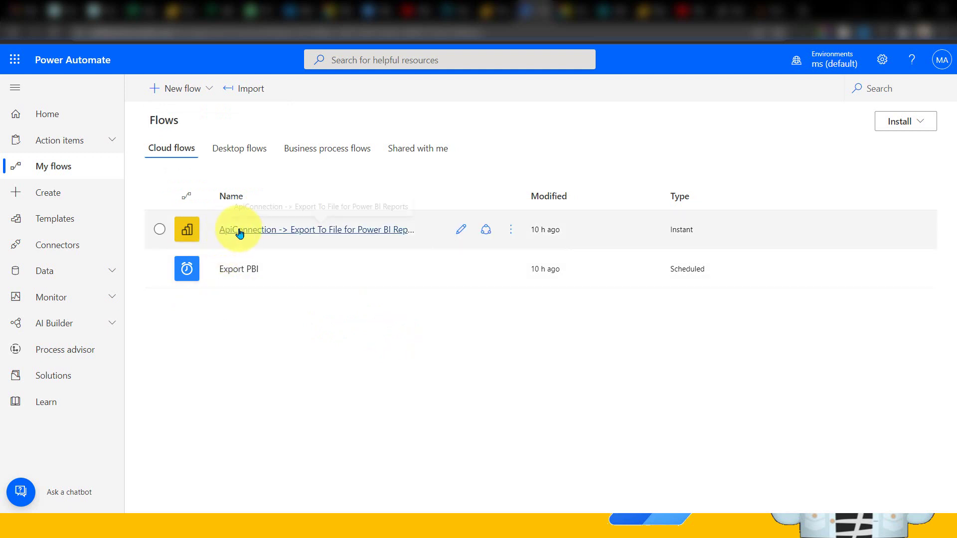
Step: Open the existing "ApiConnection -> Export To File for Power BI Reports" flow in the editor and stay on it
click(461, 229)
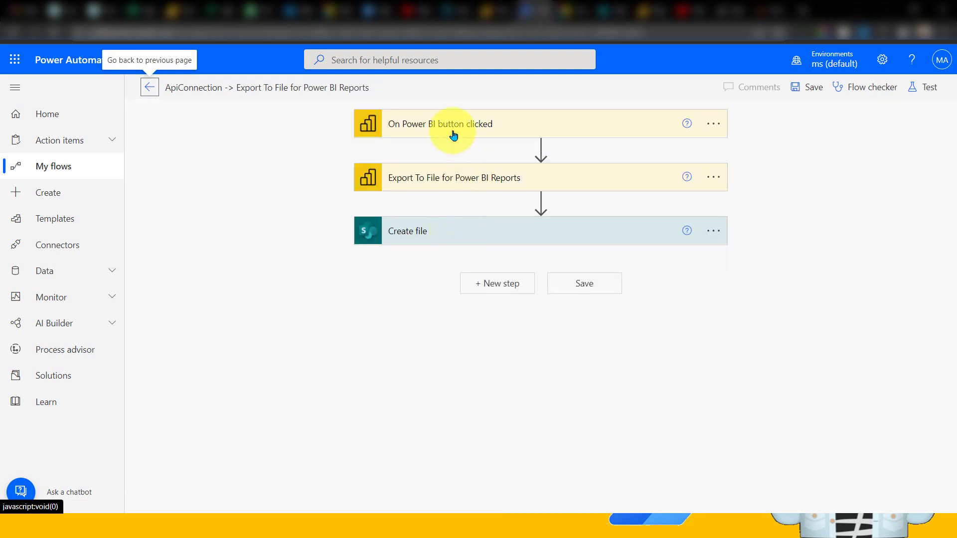
click(69, 193)
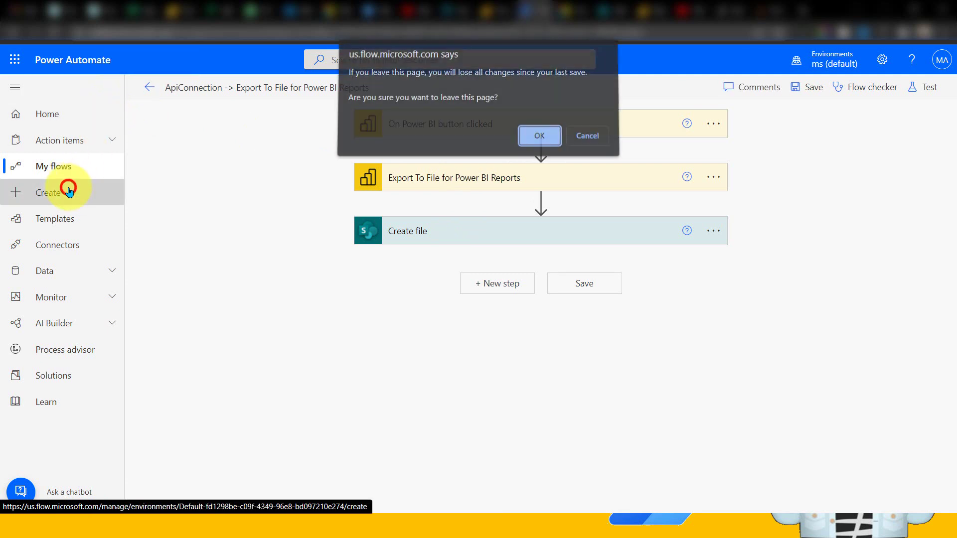
click(581, 135)
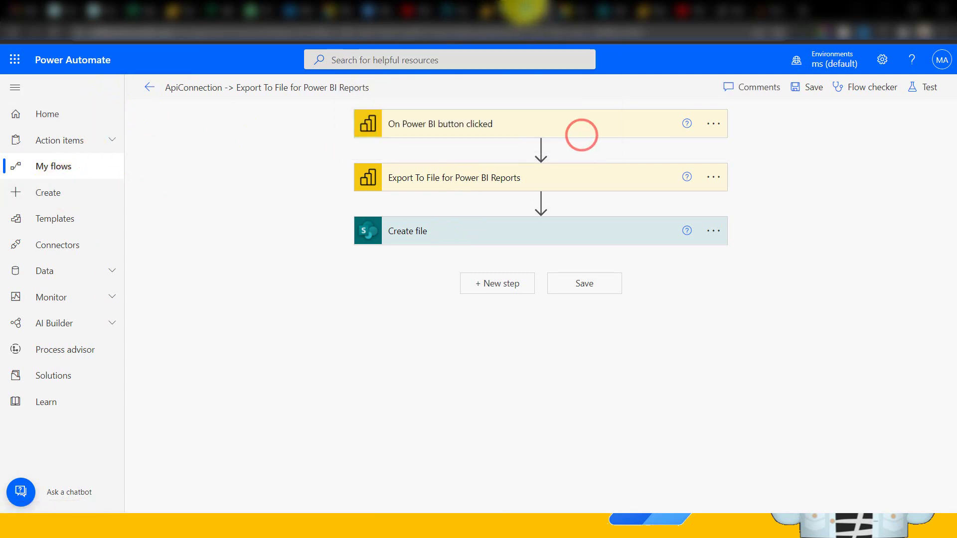
Step: Duplicate the browser tab holding the existing flow and bring up the Create page in the copy
right_click(524, 11)
click(566, 92)
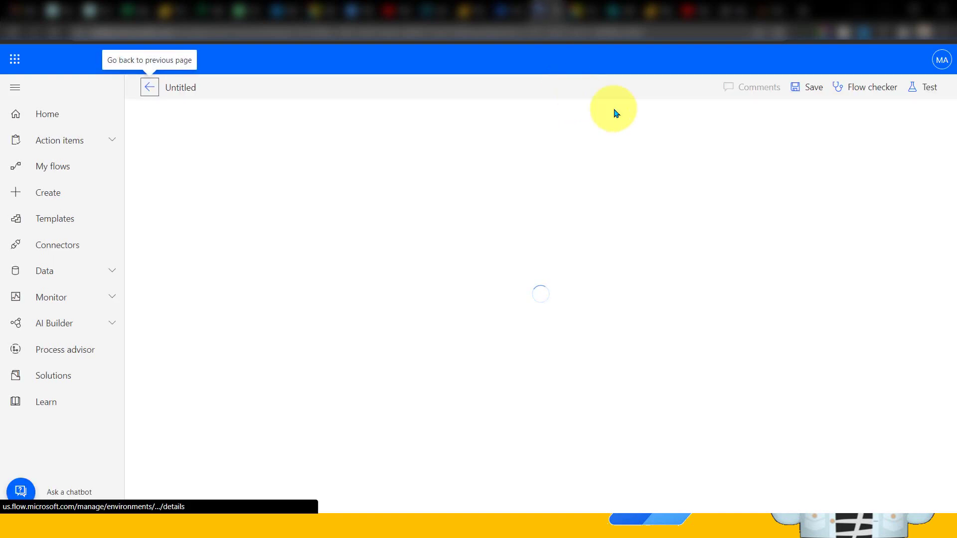
click(67, 194)
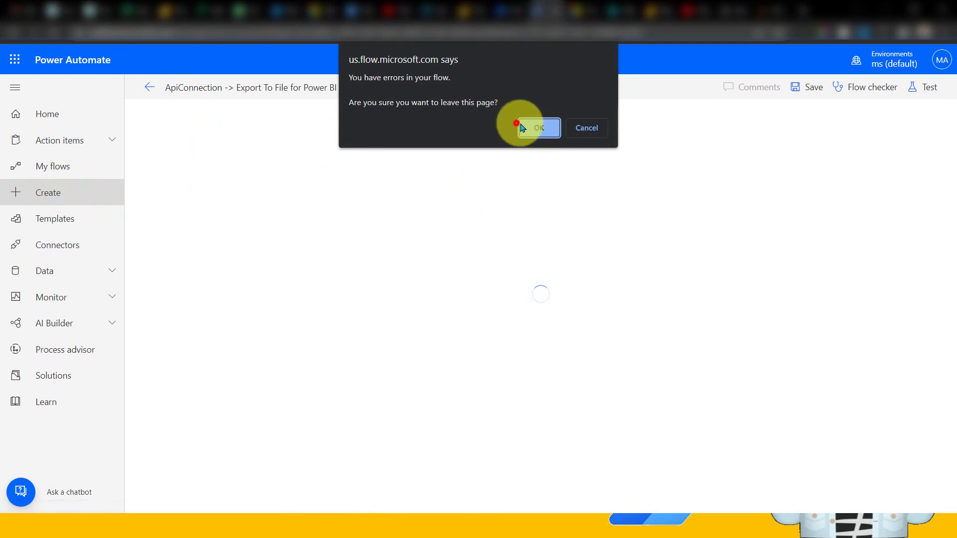
click(522, 127)
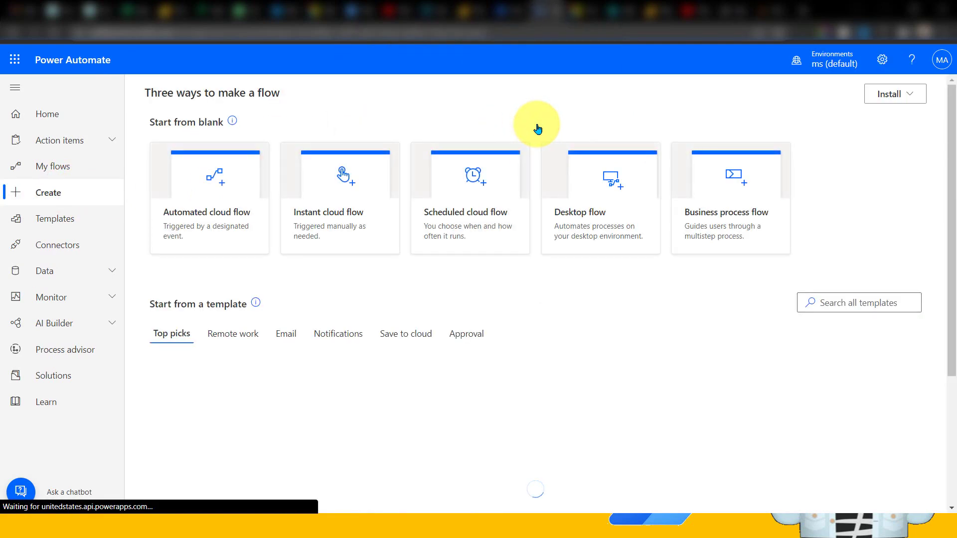
Step: Create an instant cloud flow named taik18 that is triggered by Power BI button clicked
click(330, 223)
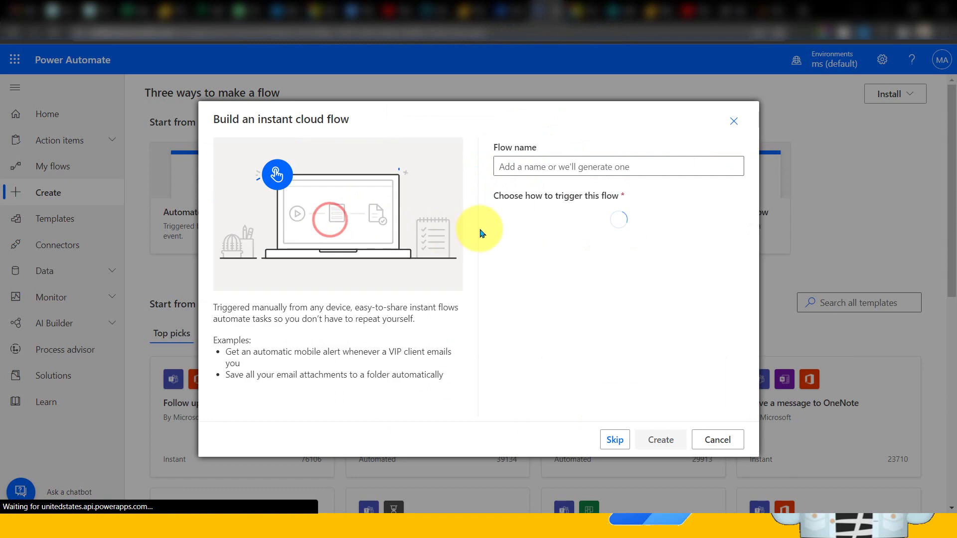
click(550, 161)
text(taik18)
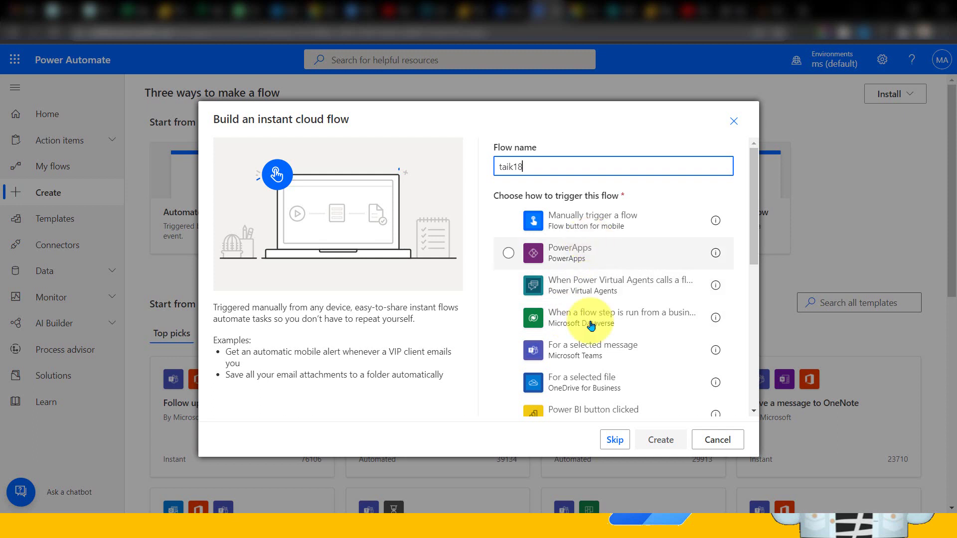
scroll(603, 282, down, 1)
scroll(604, 282, down, 2)
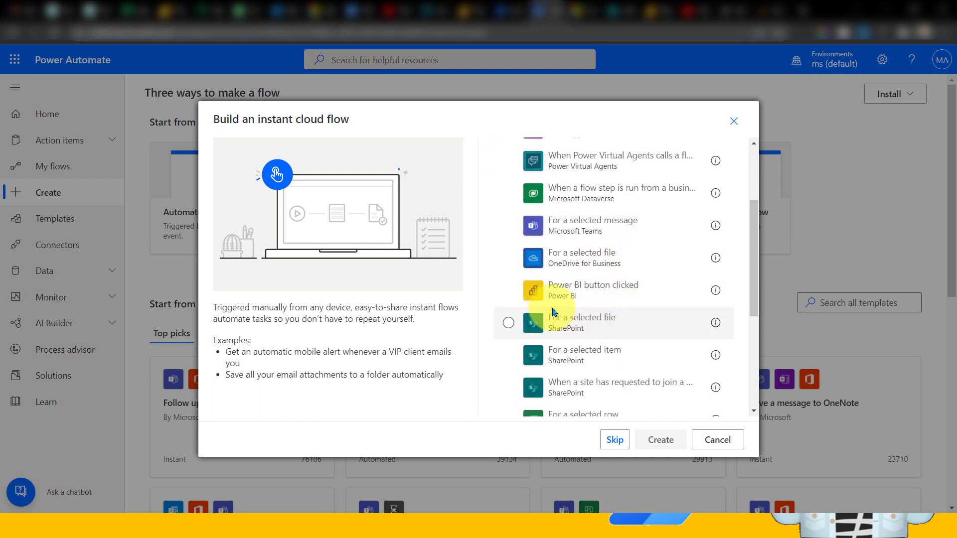
click(621, 294)
click(651, 440)
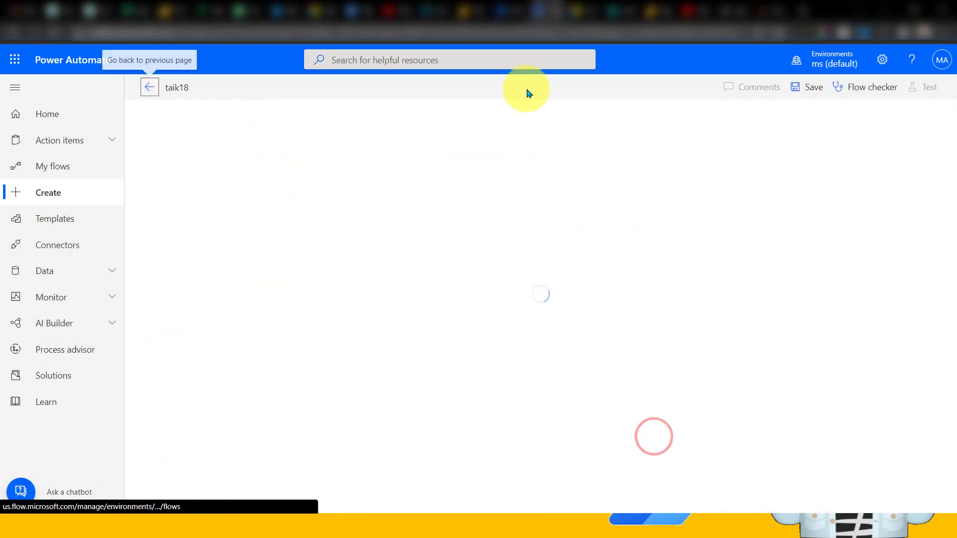
Step: Check the steps of the existing Power BI export flow for reference and return to the taik18 flow
click(476, 11)
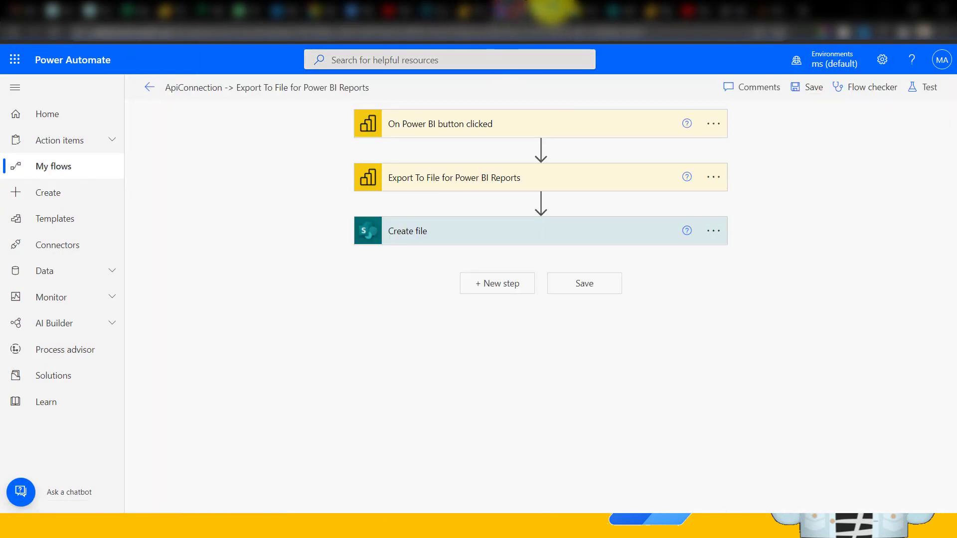
click(552, 10)
click(501, 11)
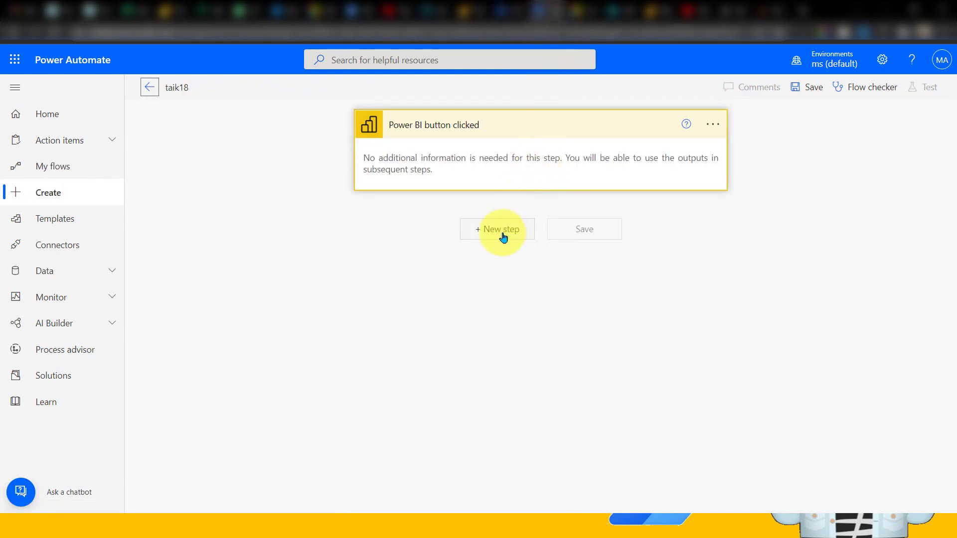
Step: Add the Power BI action Export To File for Power BI Reports after the trigger, searching the operations for powerbi
click(503, 235)
click(460, 214)
text(powerbi)
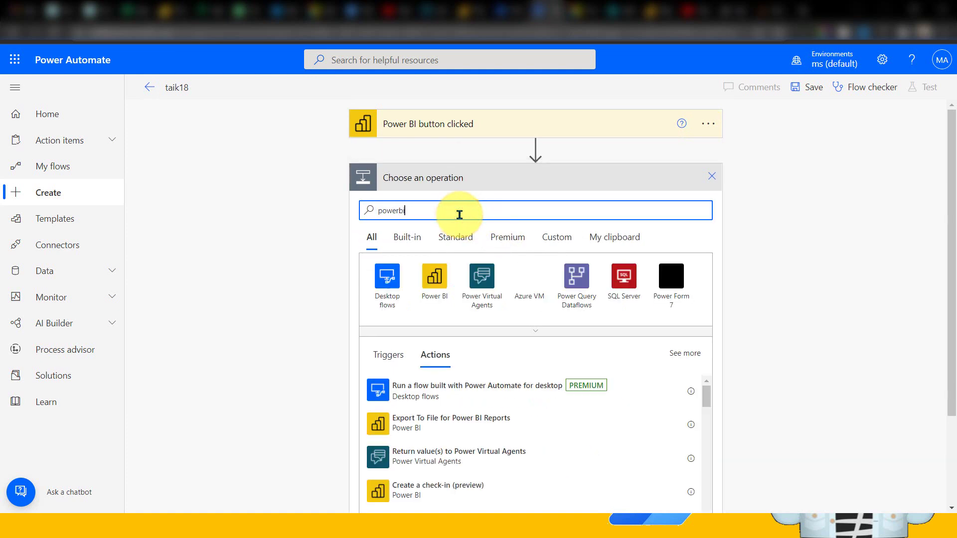
click(387, 277)
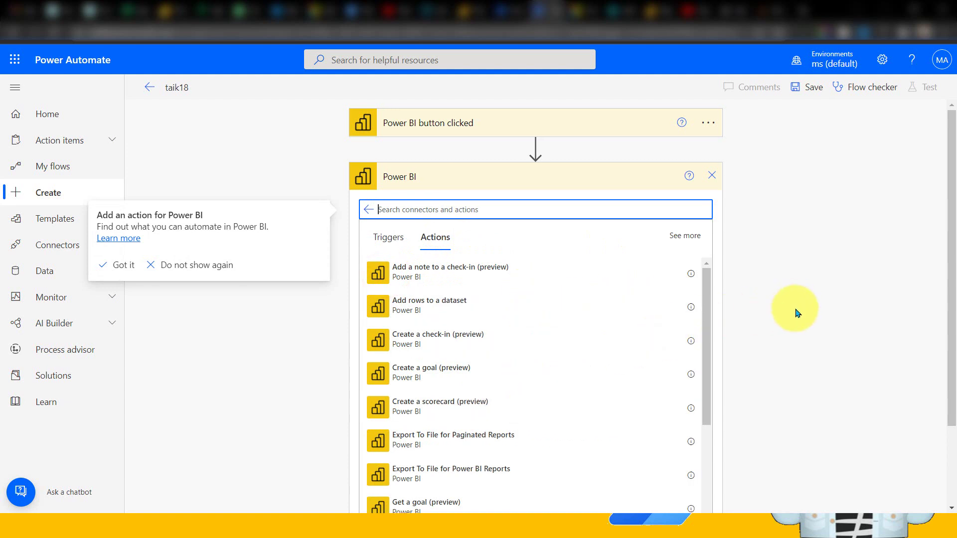
scroll(795, 314, down, 2)
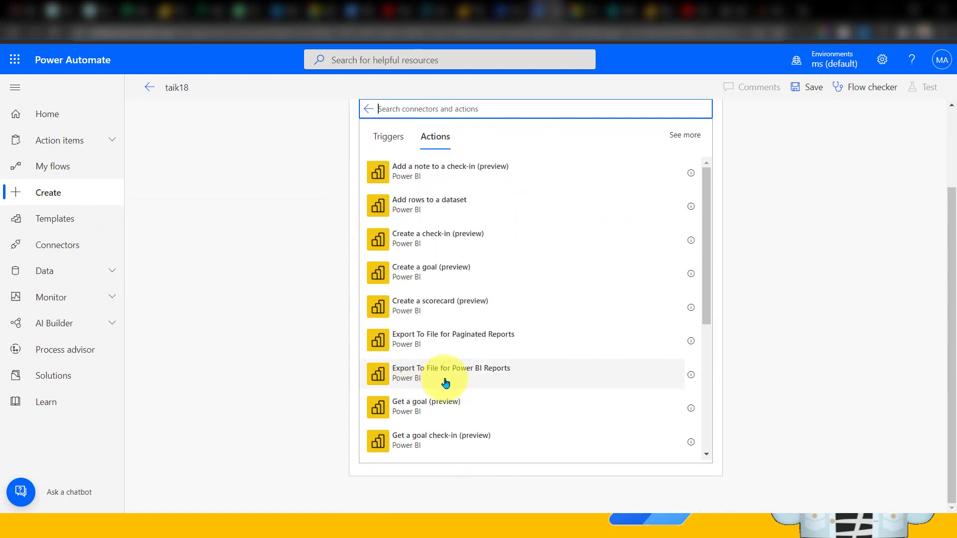
click(495, 377)
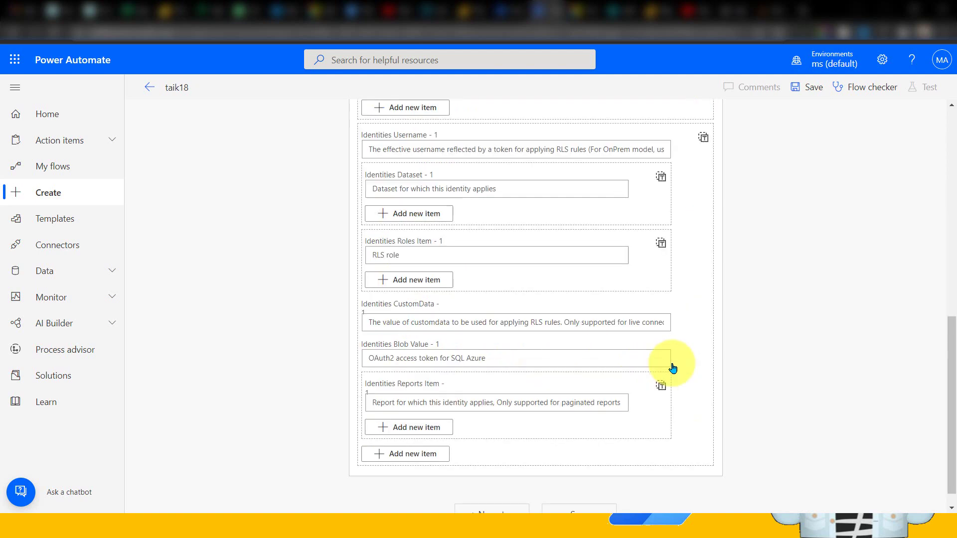
Step: Set the export action's workspace to taik18 Demo and its report to Region Sales, and review the available export formats
scroll(673, 368, up, 10)
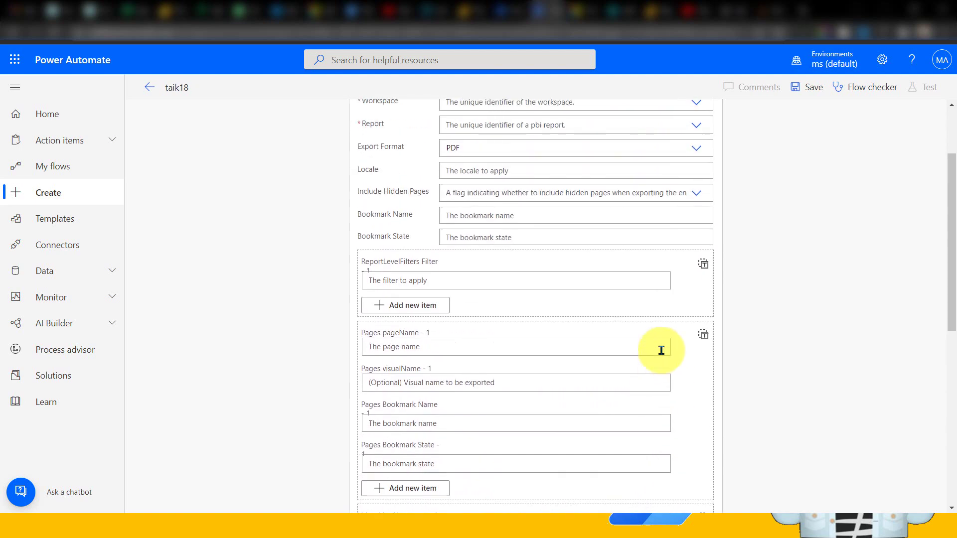
scroll(661, 351, up, 1)
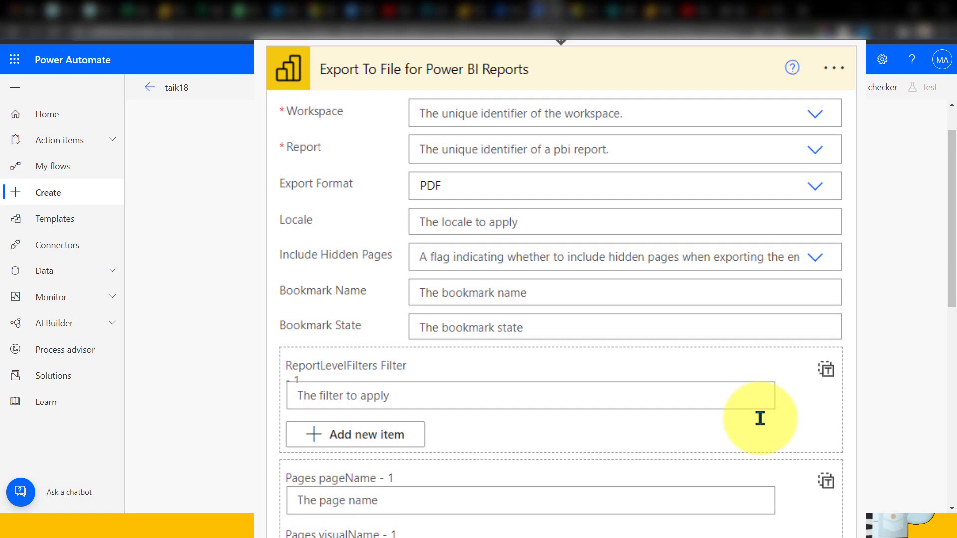
click(817, 114)
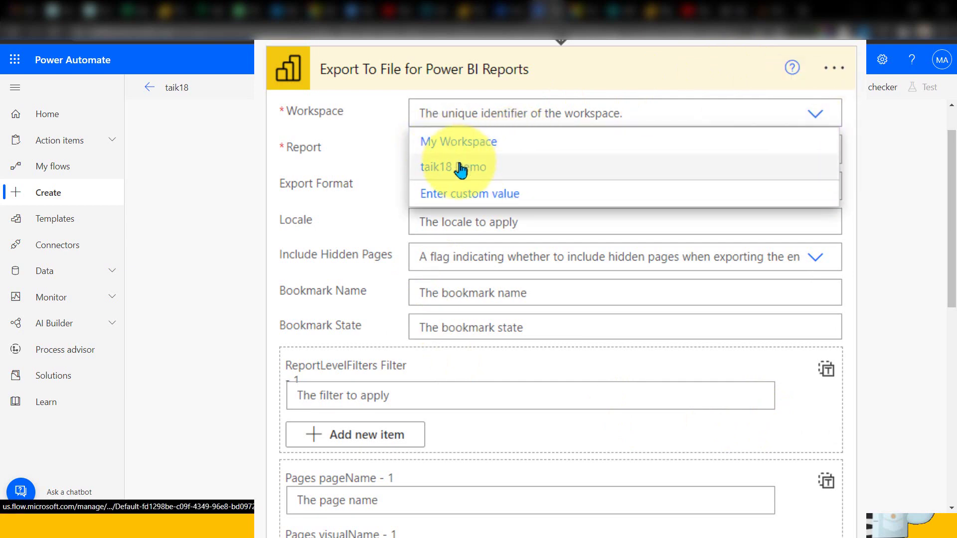
click(460, 168)
click(819, 148)
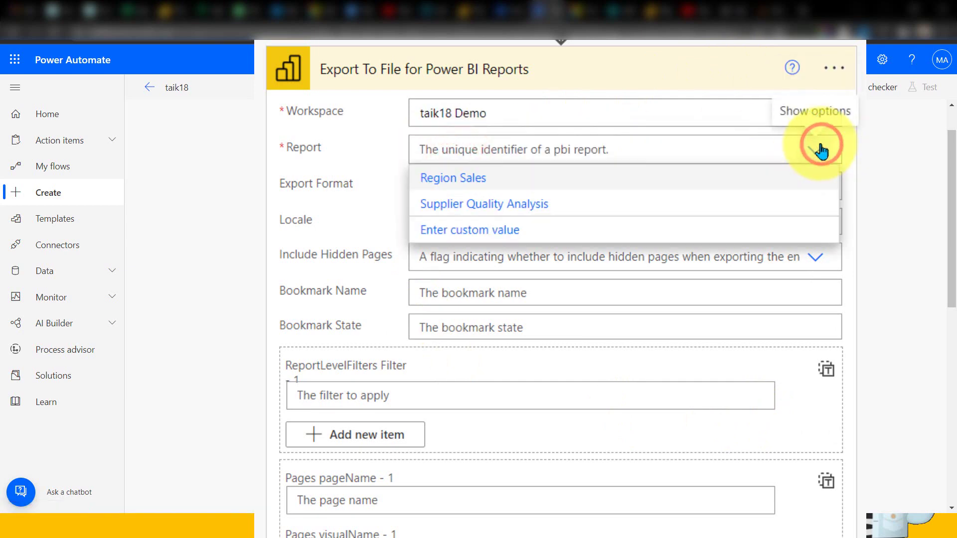
click(511, 179)
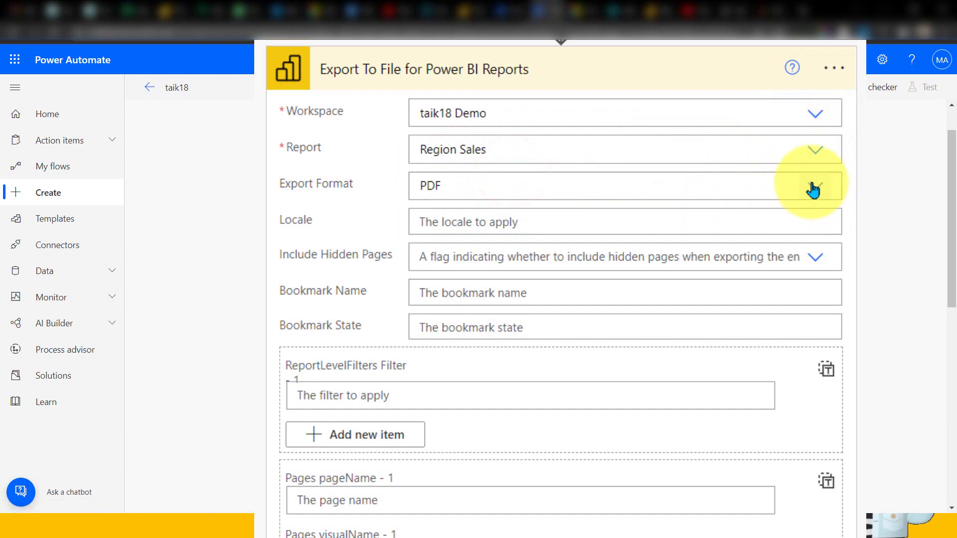
click(813, 187)
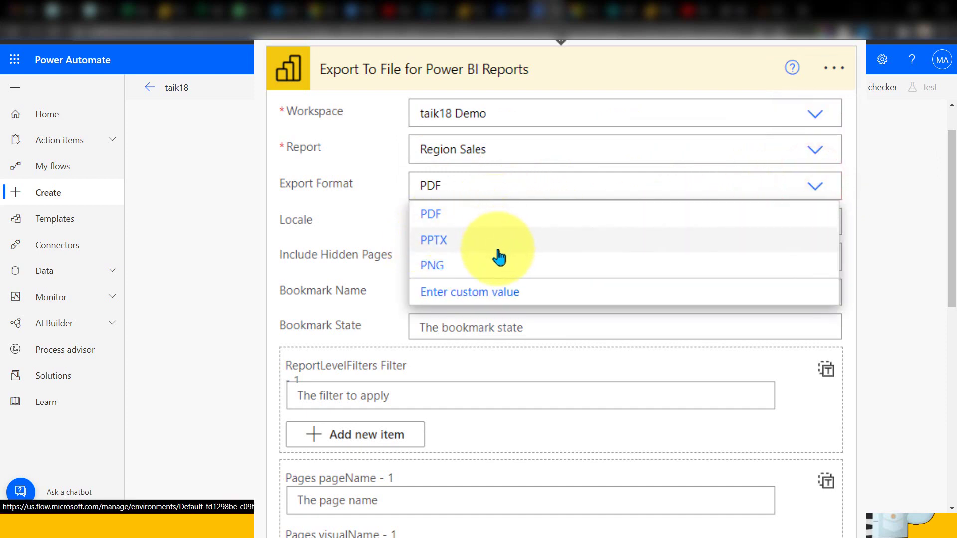
click(848, 191)
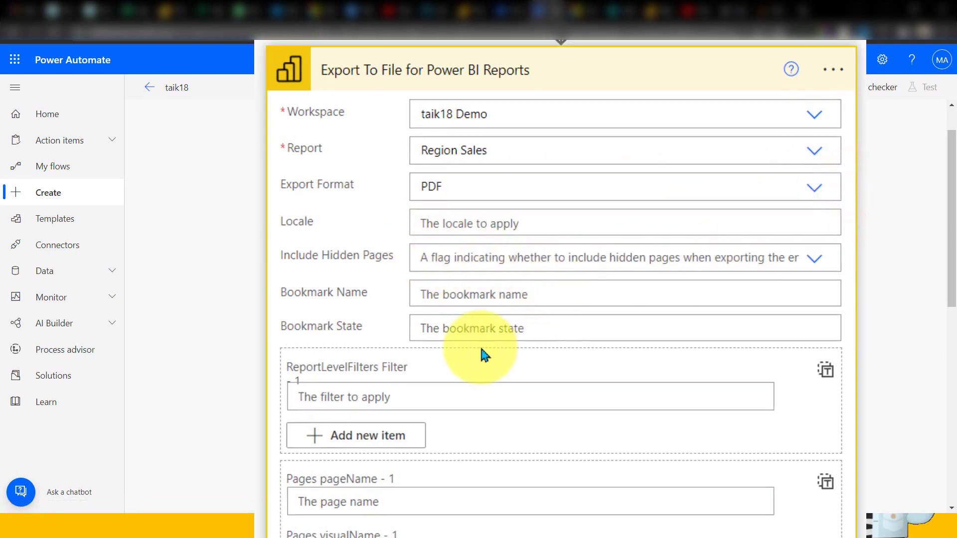
Step: Examine the export action's optional page name and visual name settings, and switch to the Power BI workspace
scroll(695, 285, up, 2)
scroll(696, 285, down, 5)
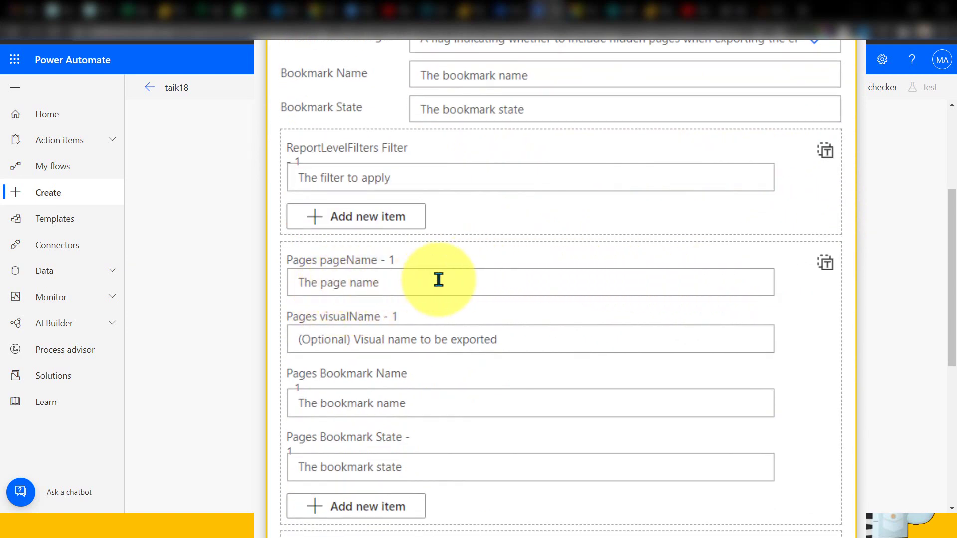
click(402, 341)
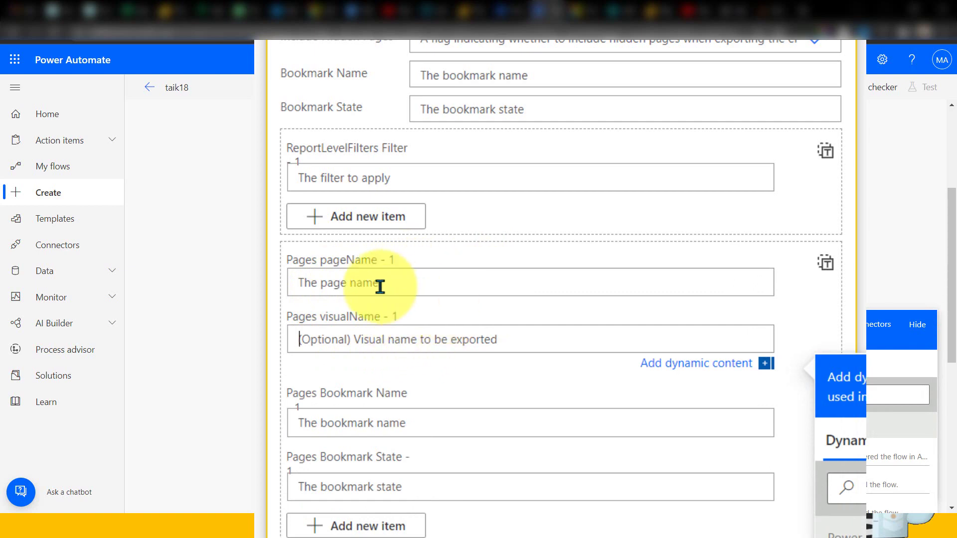
click(402, 335)
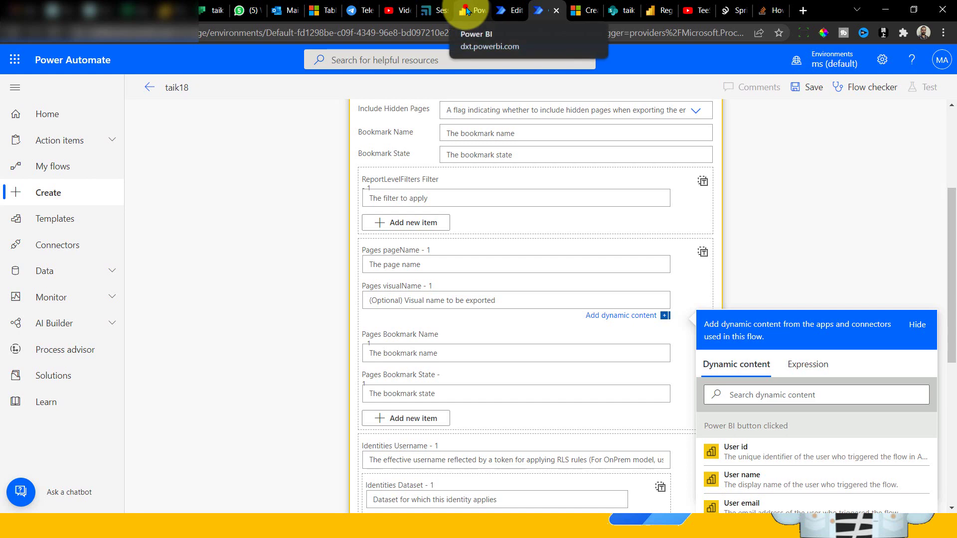
click(467, 11)
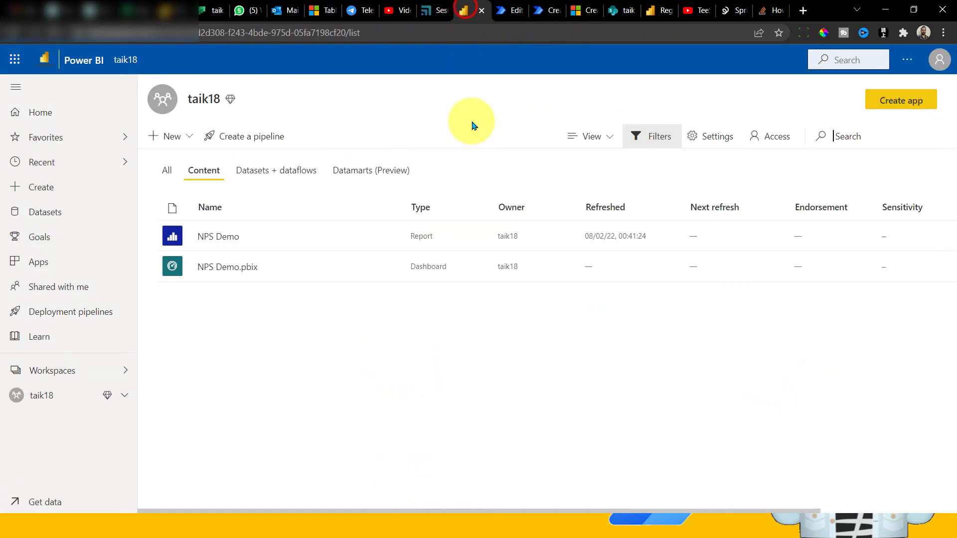
Step: Switch to the published Region Sales report and select the page name at the end of its web address
click(642, 10)
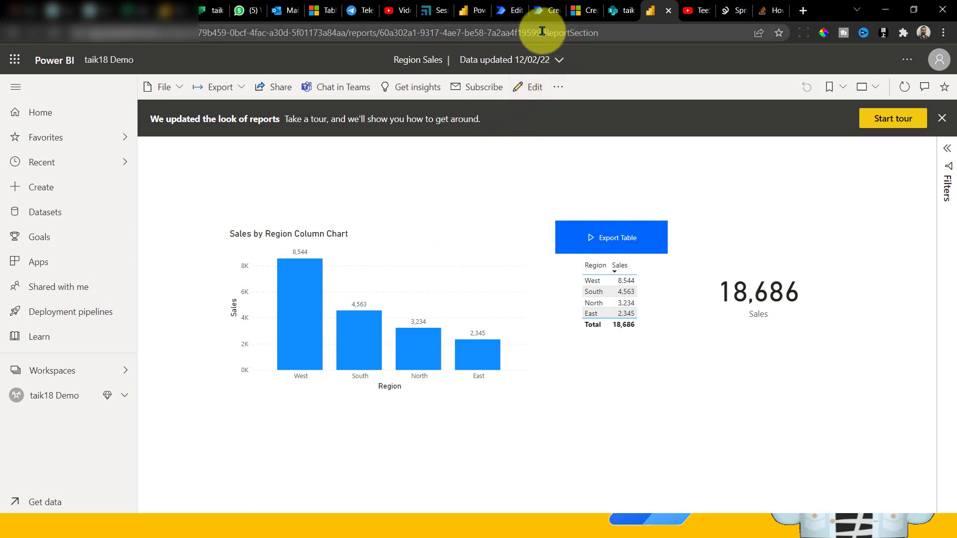
drag(542, 31, 613, 31)
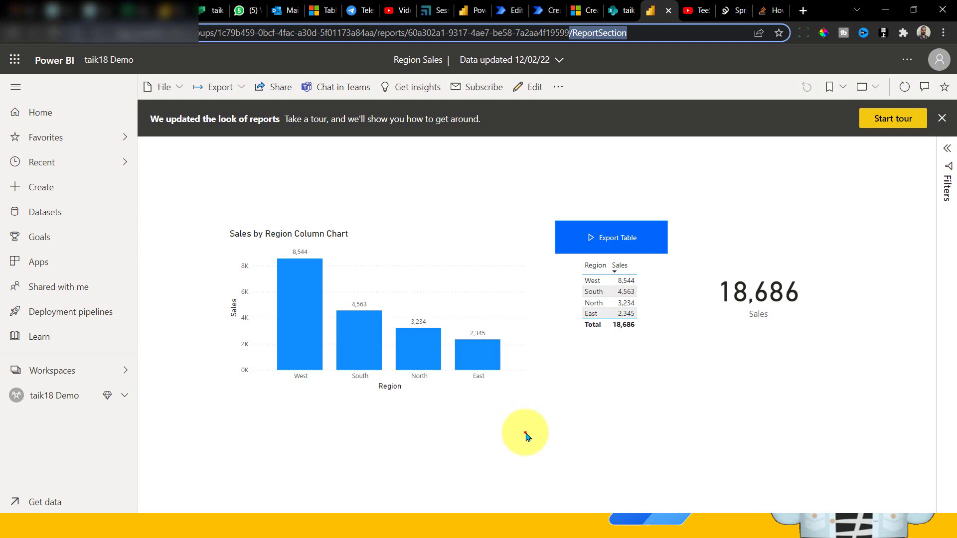
click(524, 430)
drag(546, 31, 655, 36)
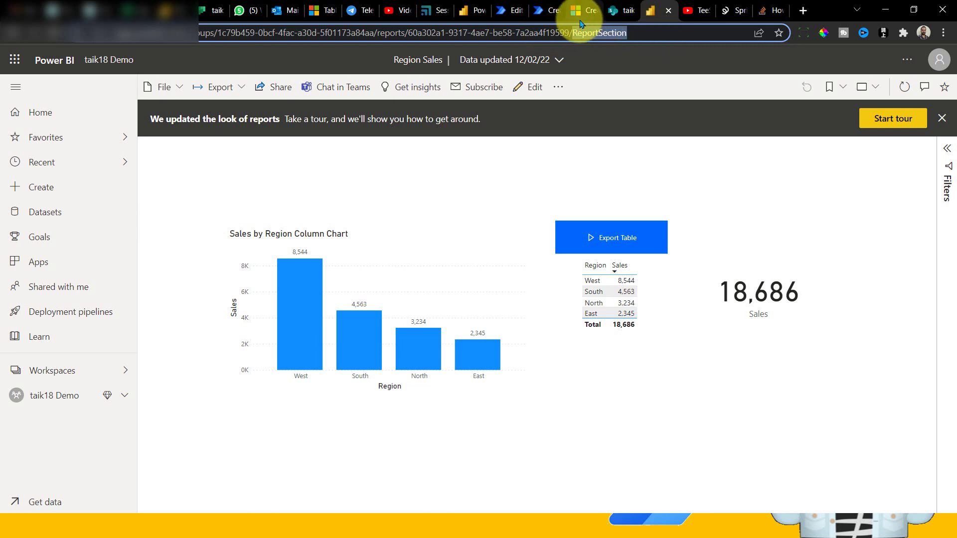
Step: Check the page name and visual name set in the existing Power Automate flow's Export To File for Power BI Reports action
click(501, 10)
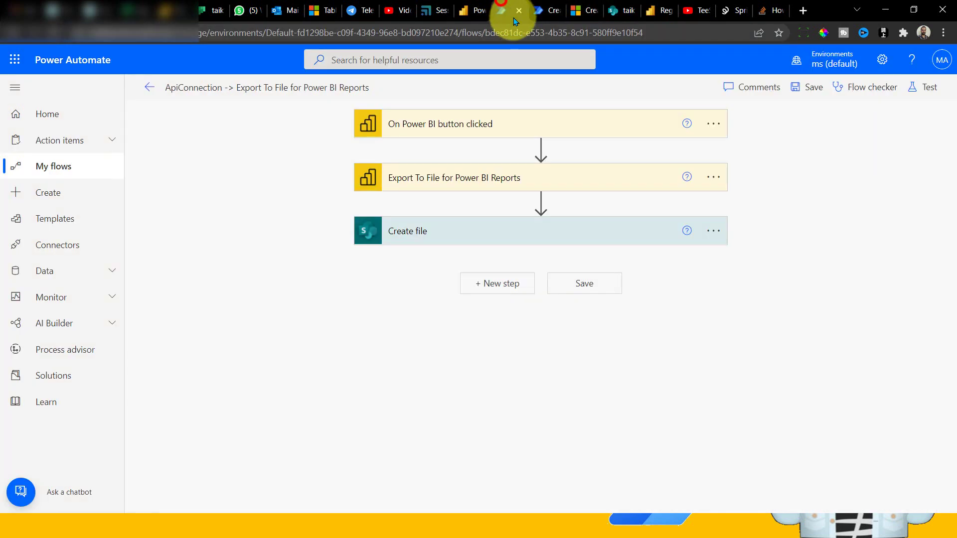
click(421, 179)
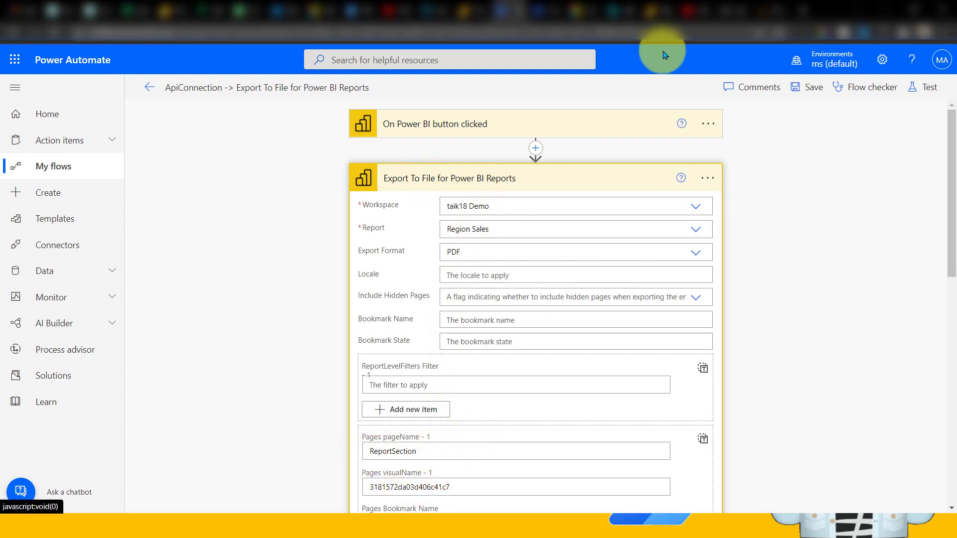
scroll(675, 242, down, 1)
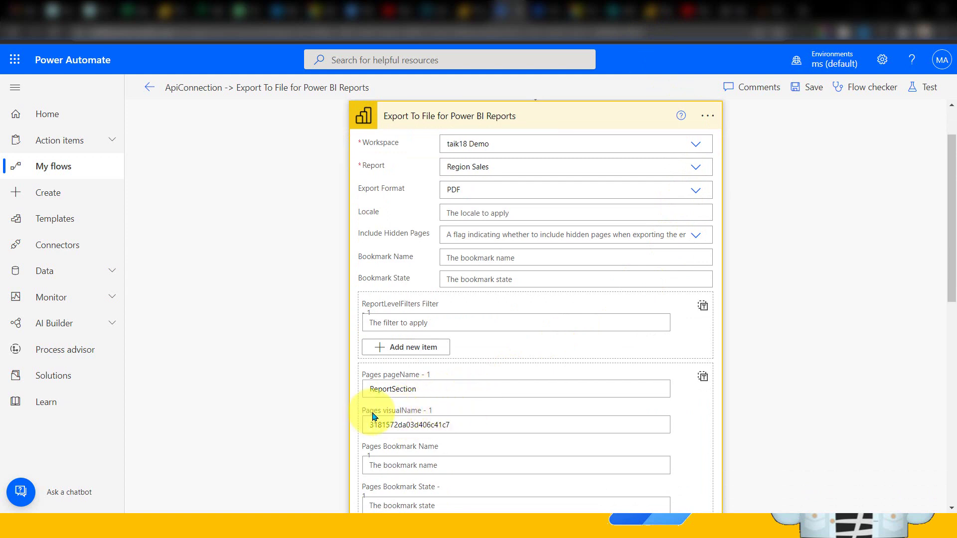
drag(466, 425, 364, 423)
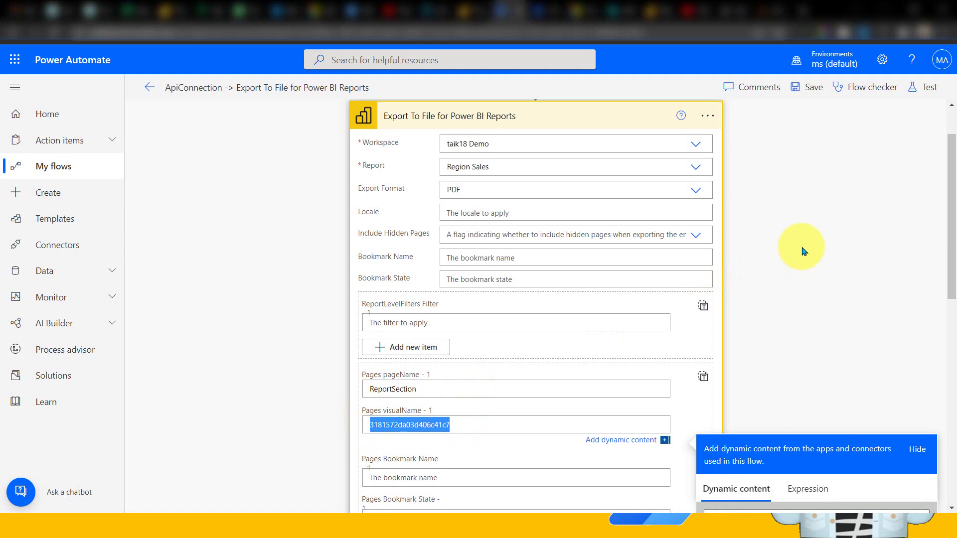
click(781, 253)
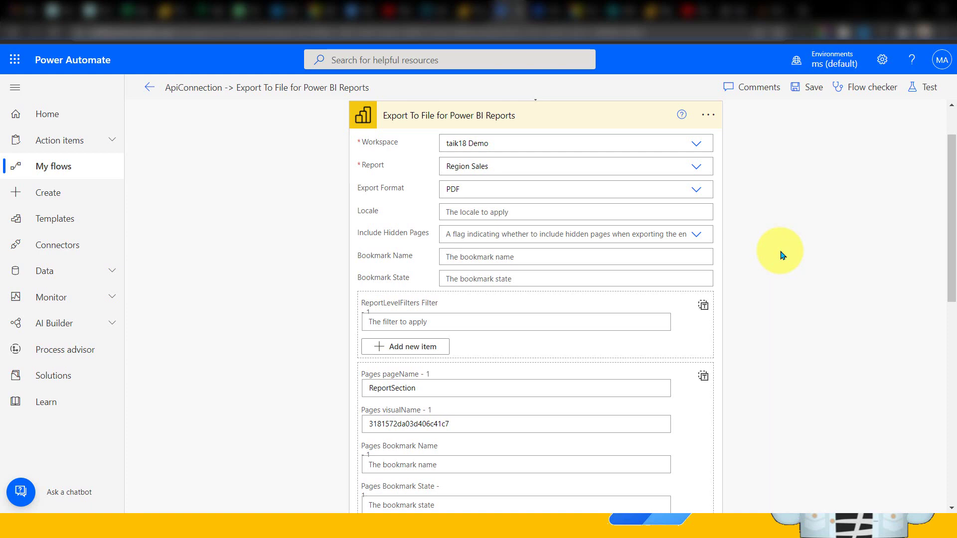
Step: Switch to the Region Sales report in Power BI Desktop, show the Performance analyzer and collapse the Visualizations and Fields panes
key(alt+Tab)
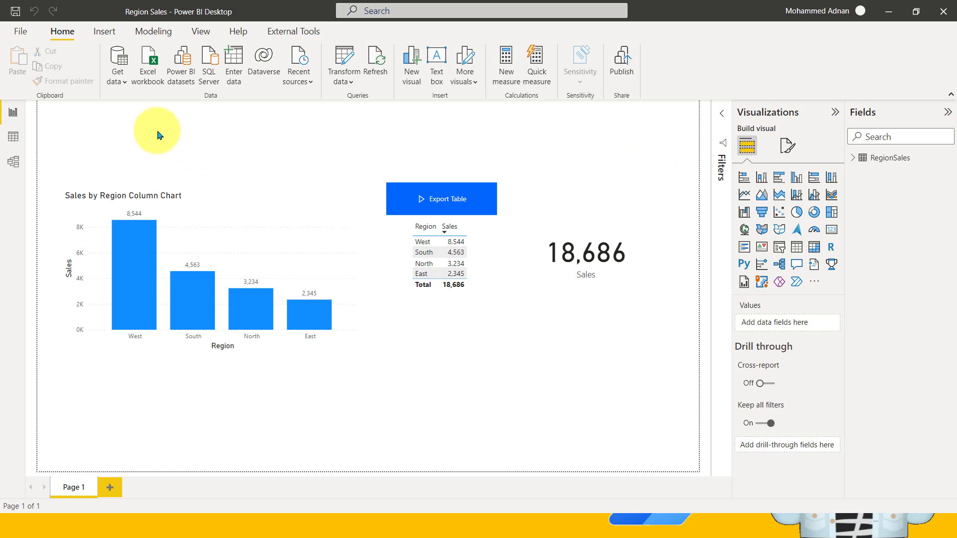
click(193, 31)
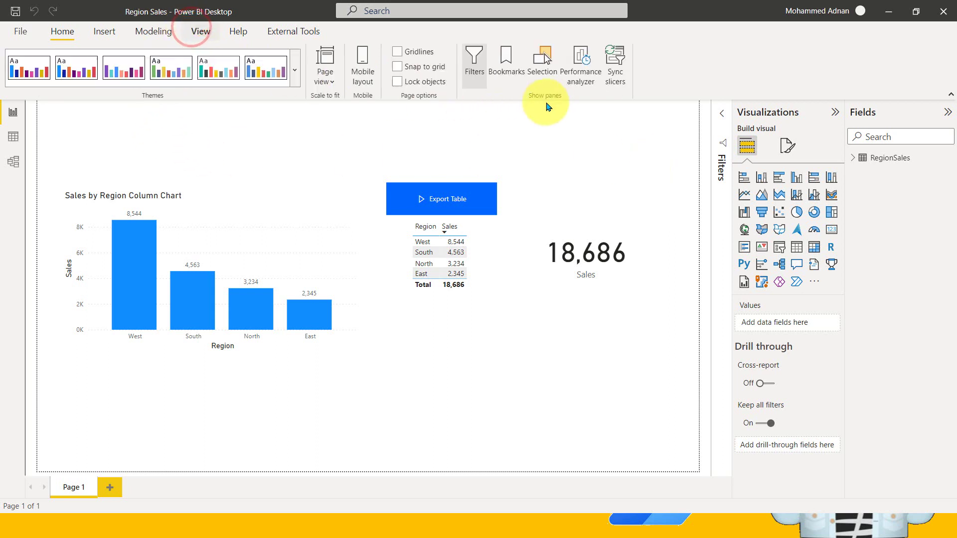
click(587, 79)
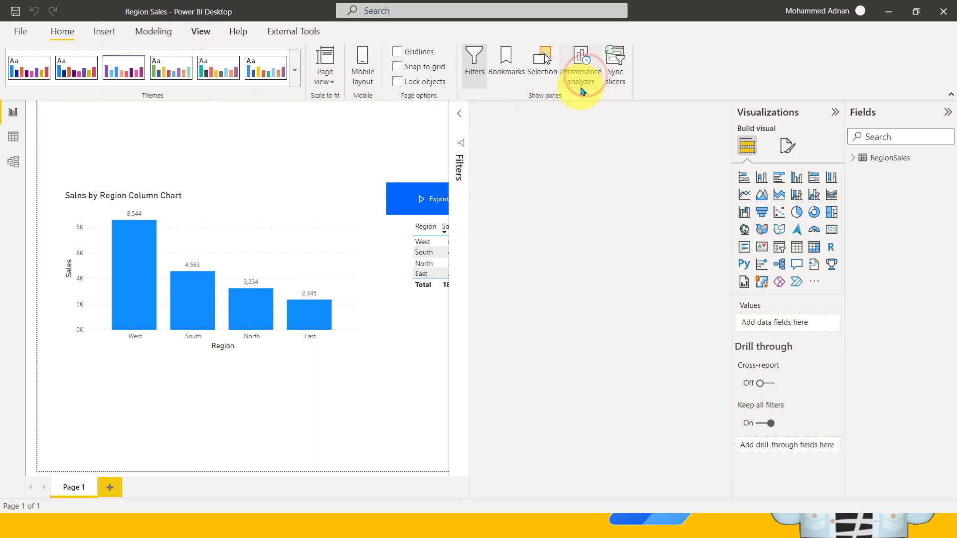
click(772, 113)
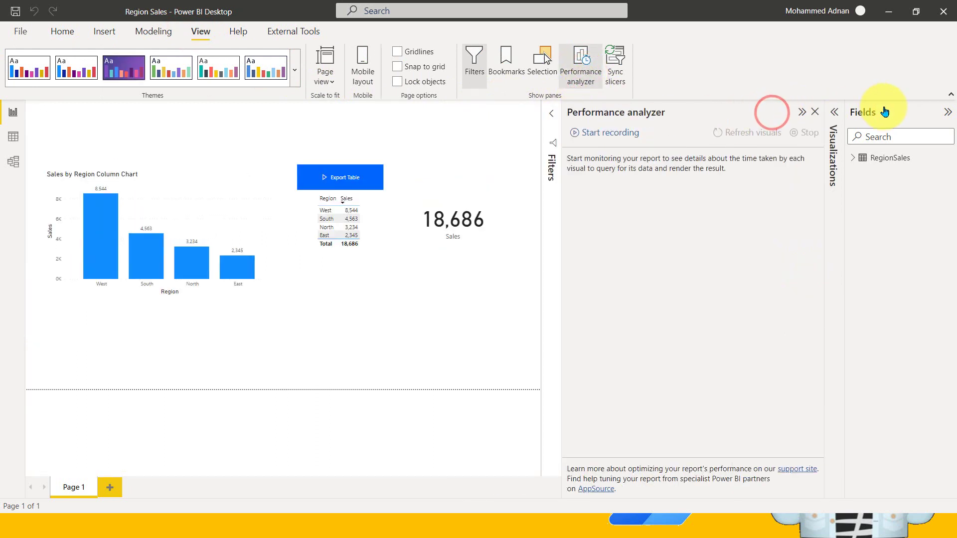
click(877, 112)
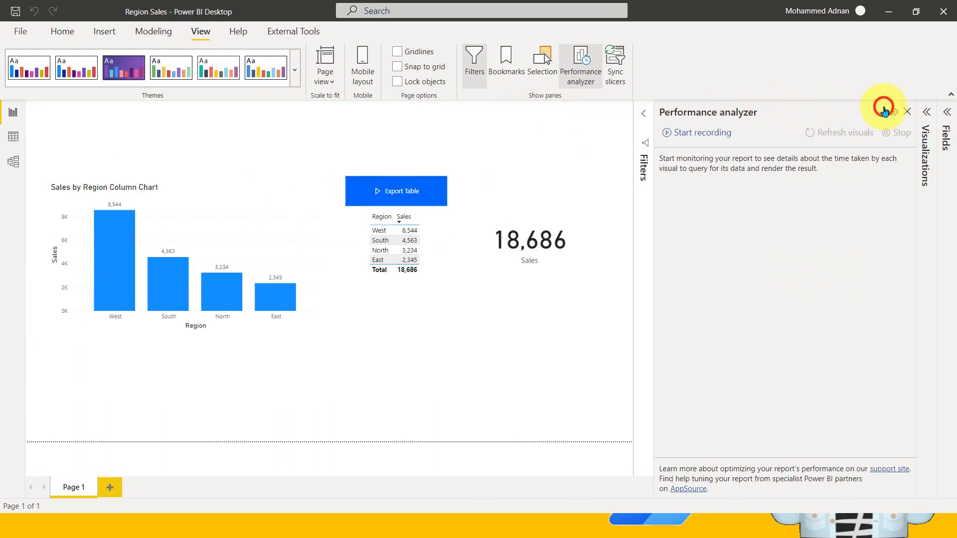
Step: Start a Performance analyzer recording, refresh the visuals and export the results as PowerBIPerformanceData.json
click(698, 134)
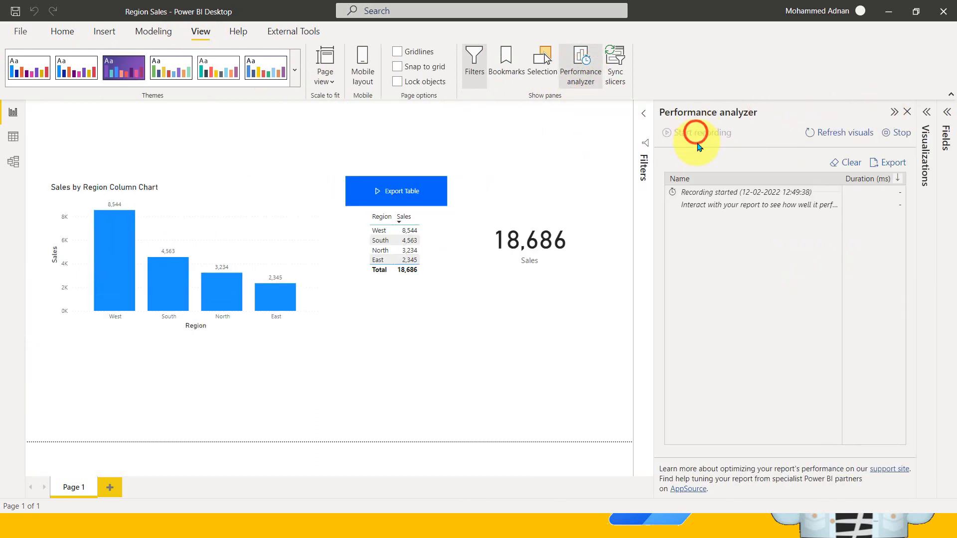
click(840, 132)
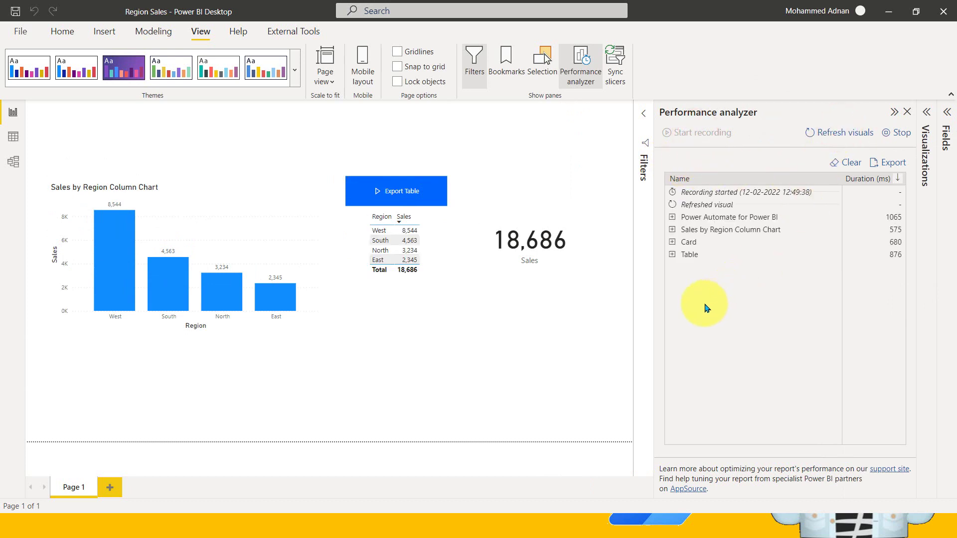
click(898, 163)
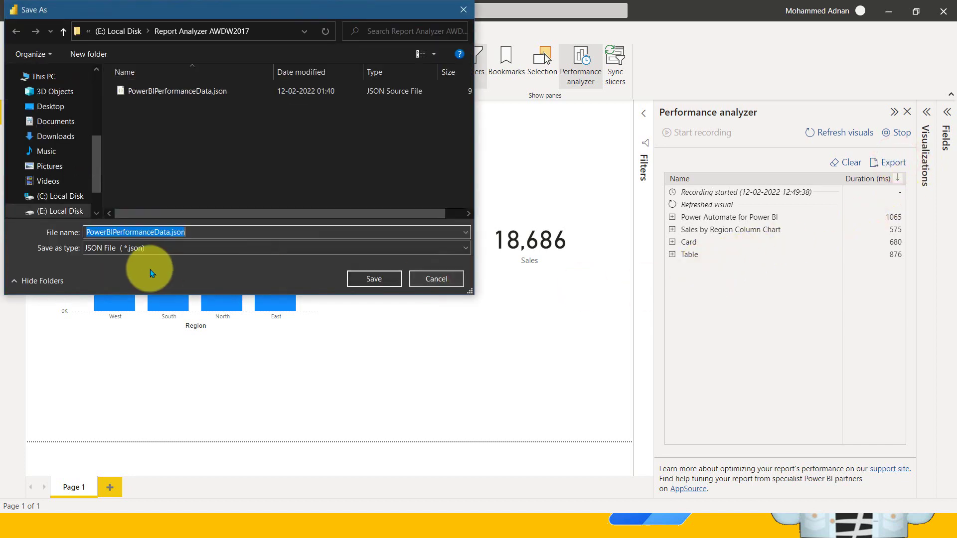
key(Return)
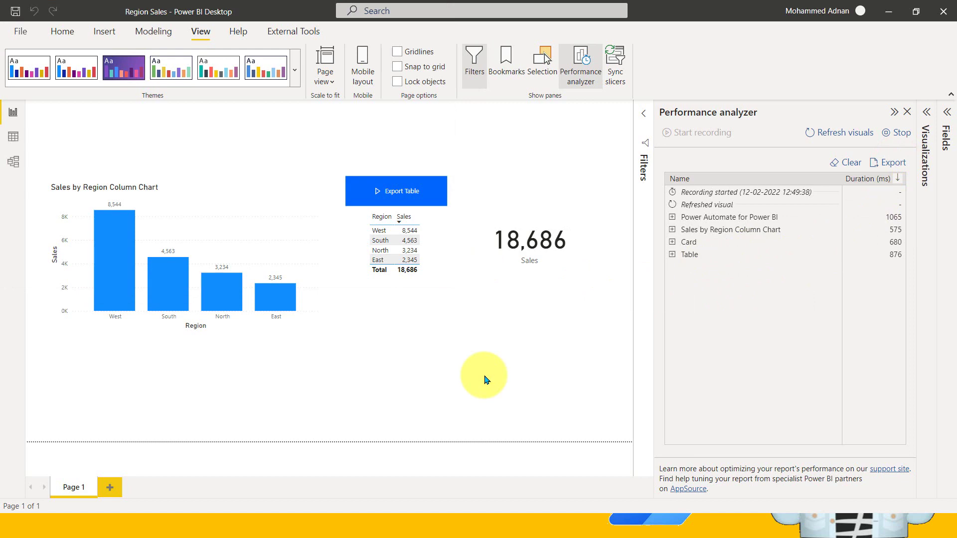
Step: Switch to PowerBIPerformanceData.json in Notepad++, view it from the beginning and review the JSTool formatting options
key(alt+Tab)
key(alt+Tab)
key(alt+Tab)
key(alt+Tab)
key(alt+Tab)
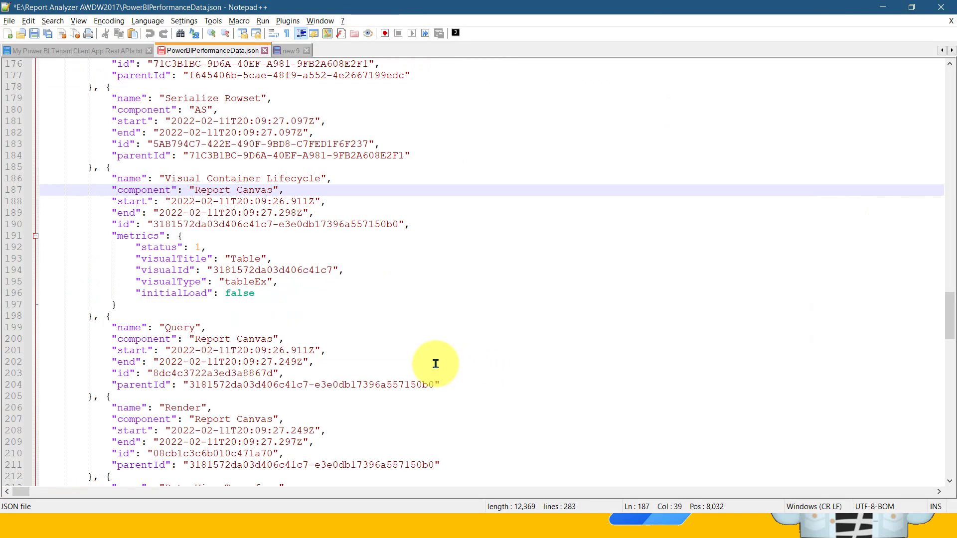
key(ctrl+Home)
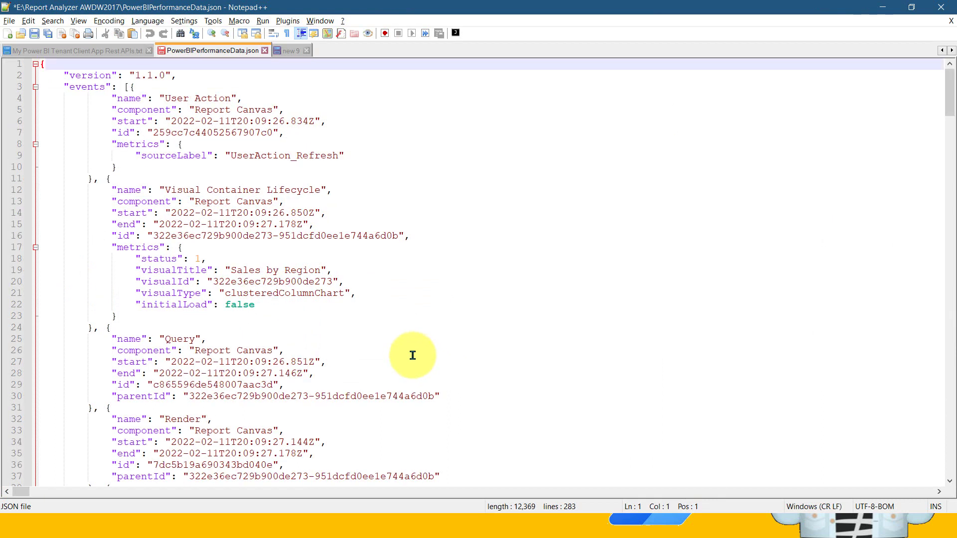
click(283, 22)
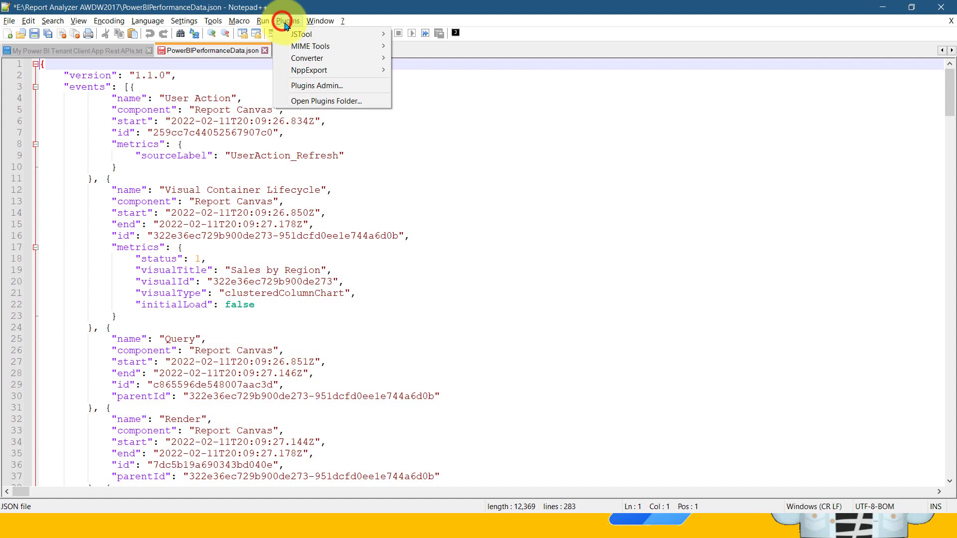
mouse_move(319, 35)
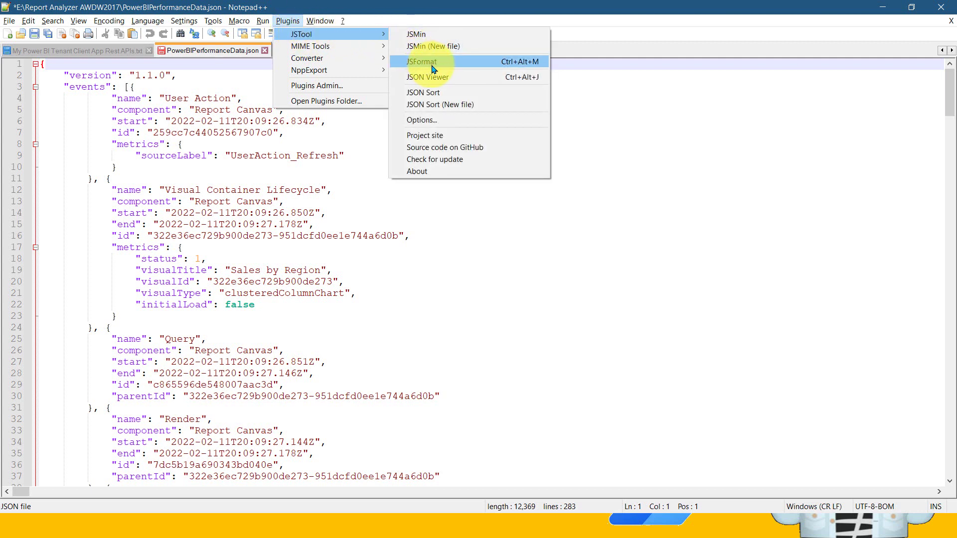
click(342, 190)
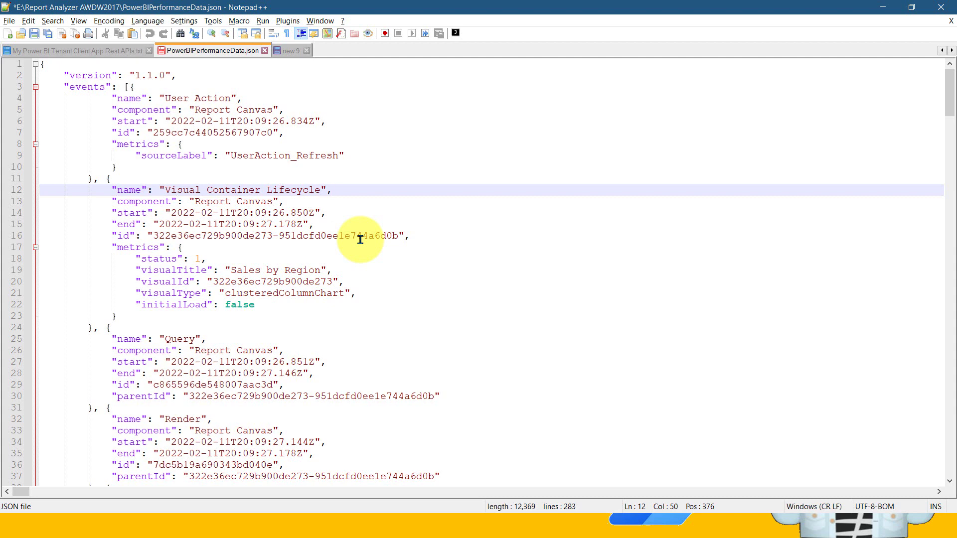
Step: Switch back to Power BI Desktop, show the Selection pane and close the Performance analyzer
key(alt+Tab)
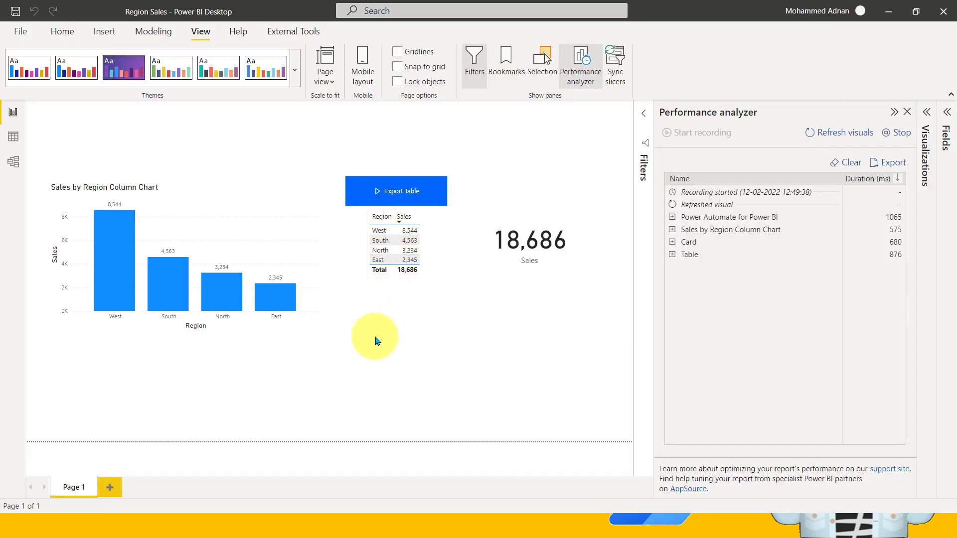
click(543, 64)
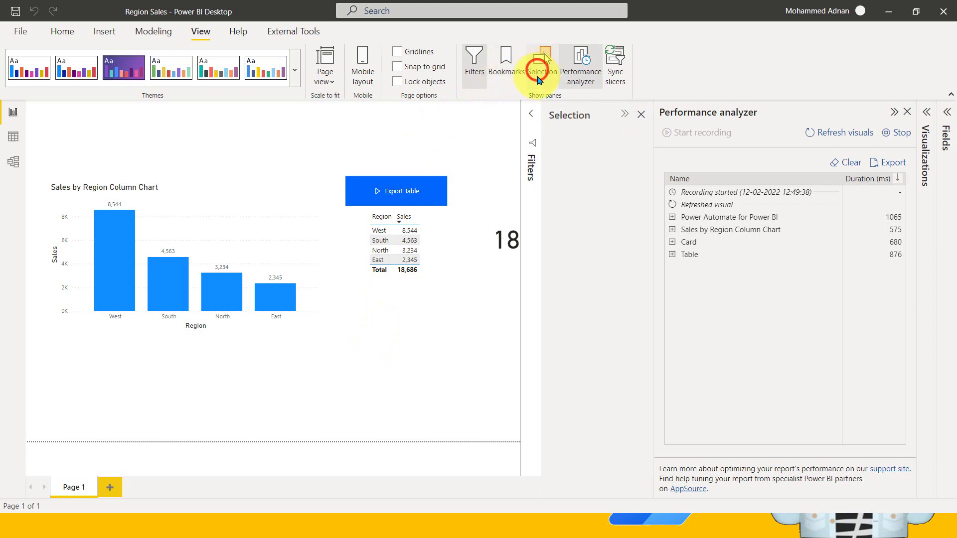
click(722, 110)
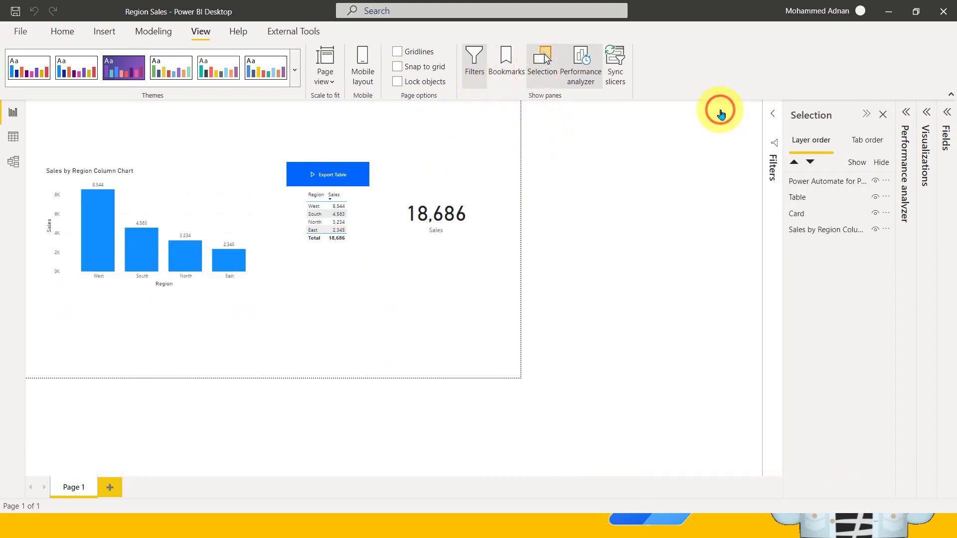
click(906, 112)
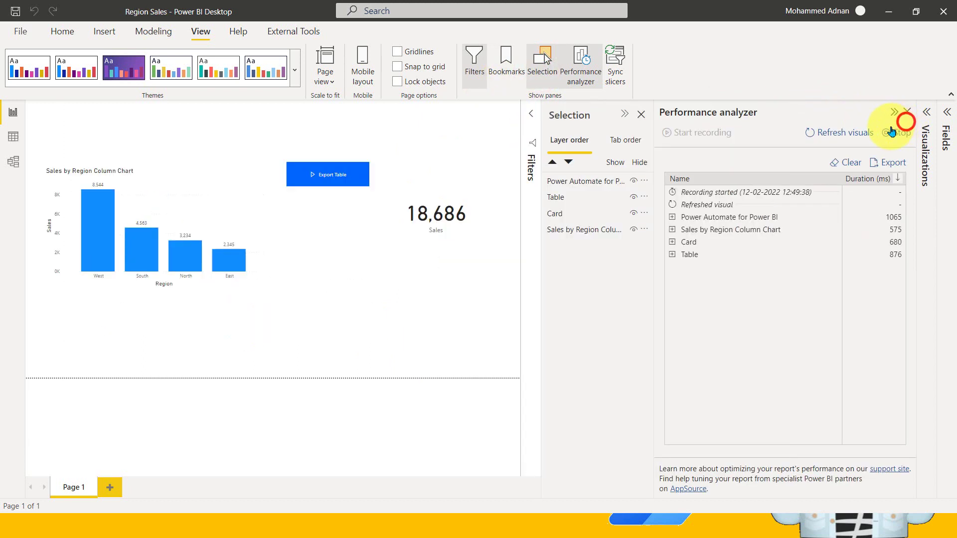
click(905, 112)
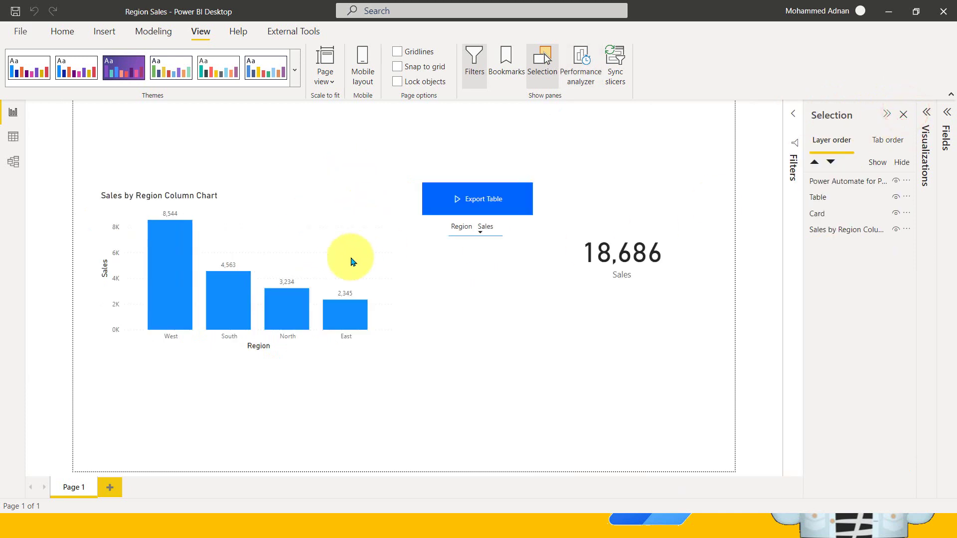
Step: Select the Sales by Region Column Chart in the Selection pane and widen the pane to fit the full visual names
click(468, 310)
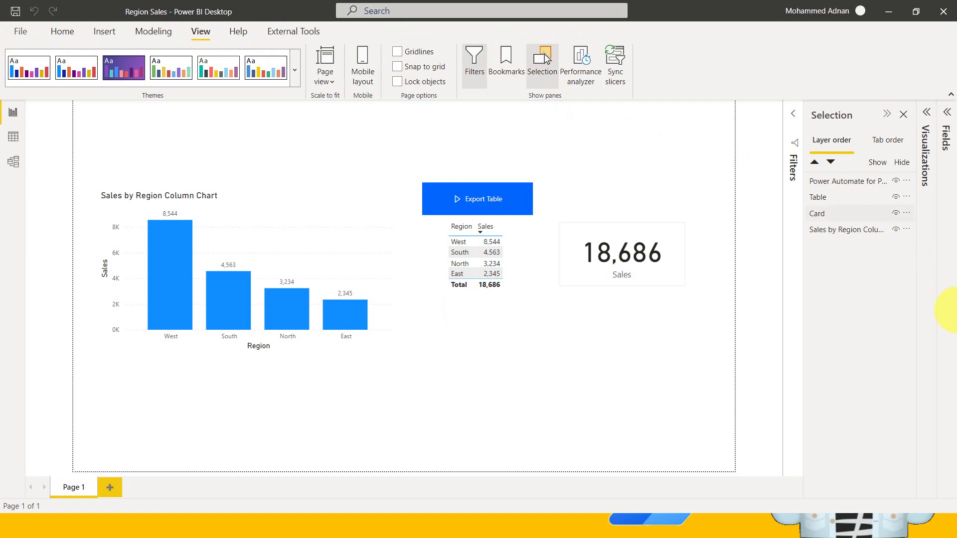
click(832, 232)
drag(805, 243, 752, 251)
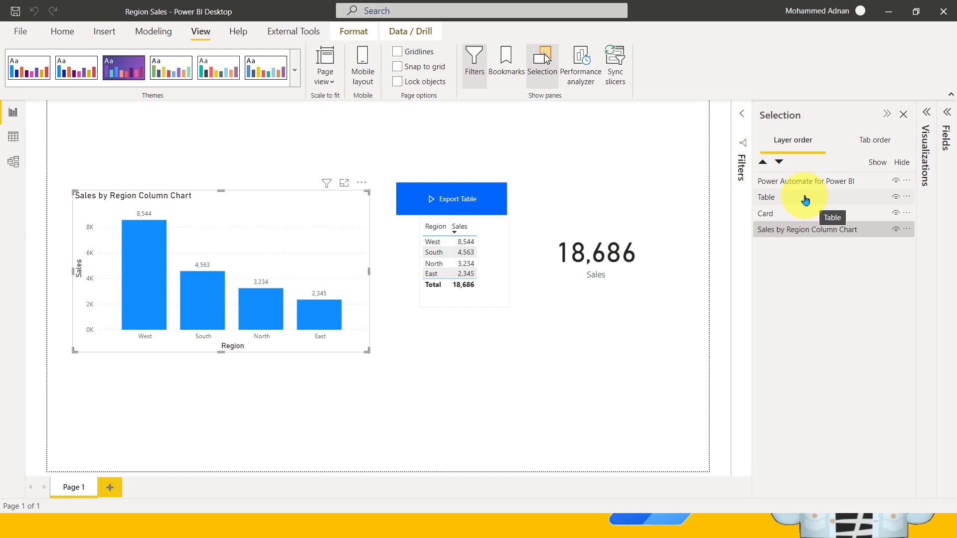
Step: Switch to PowerBIPerformanceData.json in Notepad++ and search from the beginning for visualTitle until reaching the Table visual's entry
key(alt+Tab)
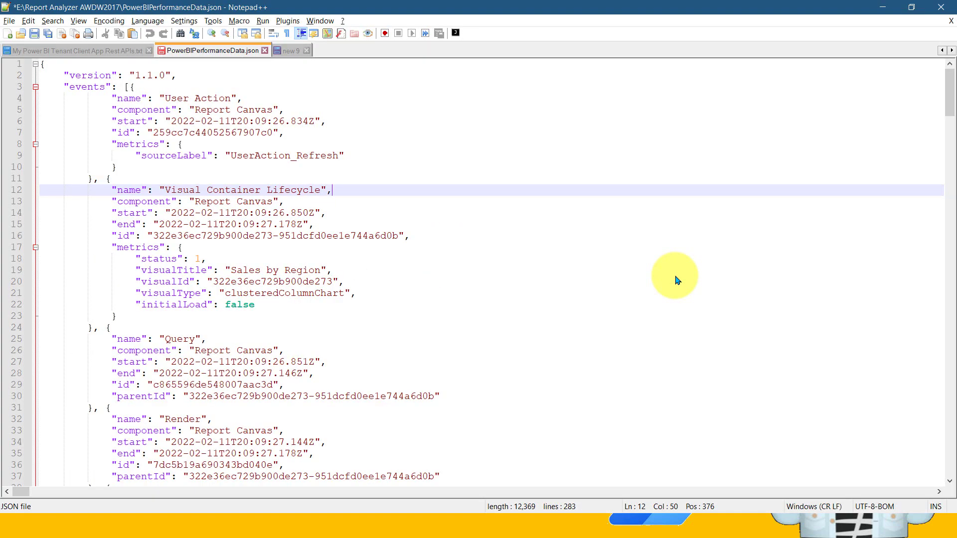
key(ctrl+Home)
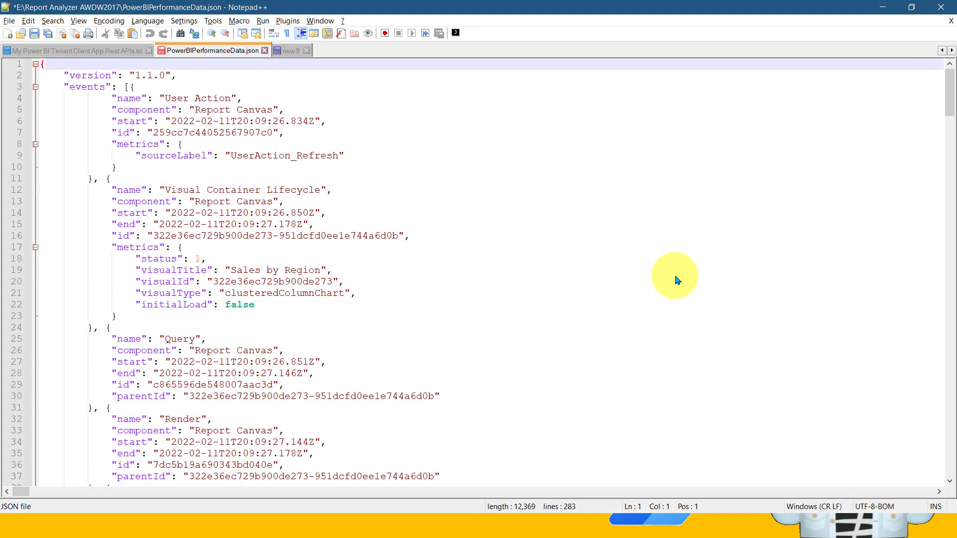
click(139, 271)
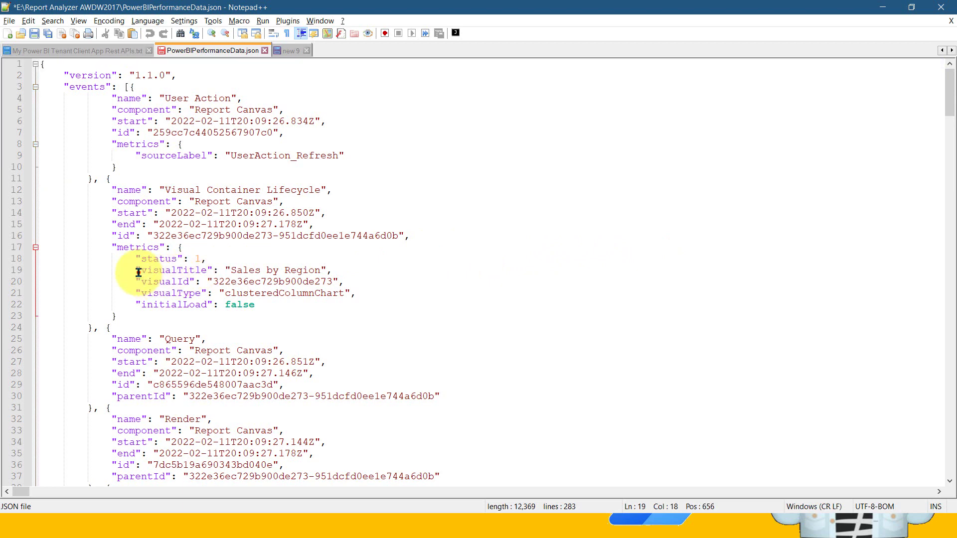
double_click(170, 268)
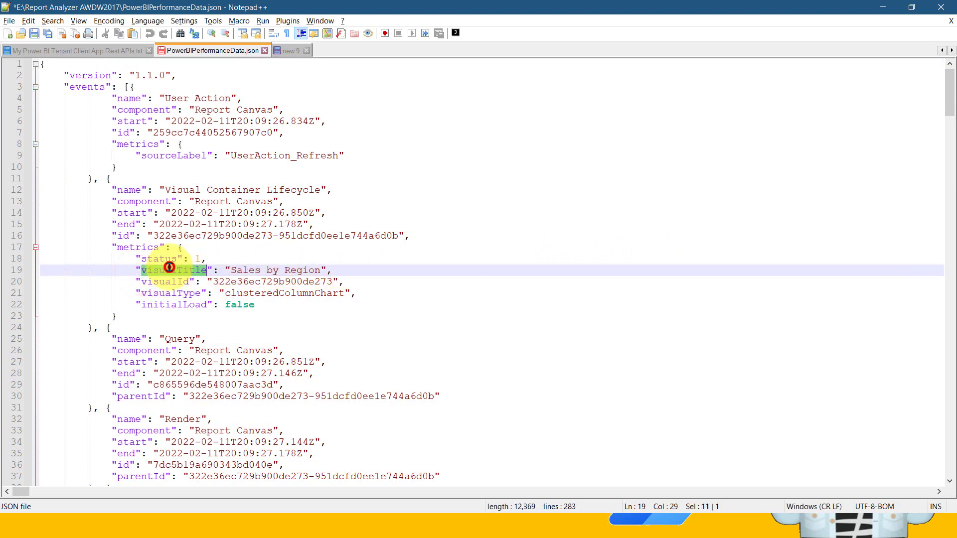
key(ctrl+f)
key(Return)
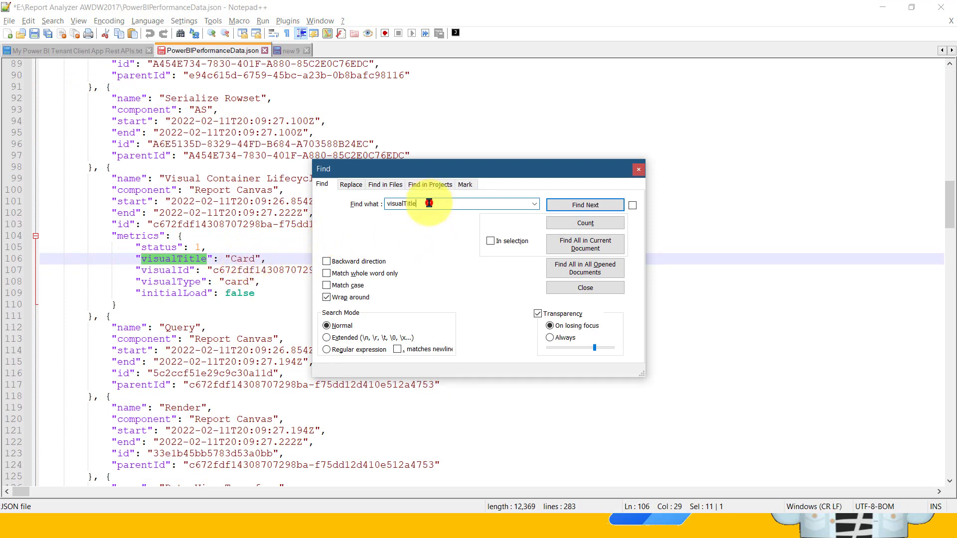
key(Return)
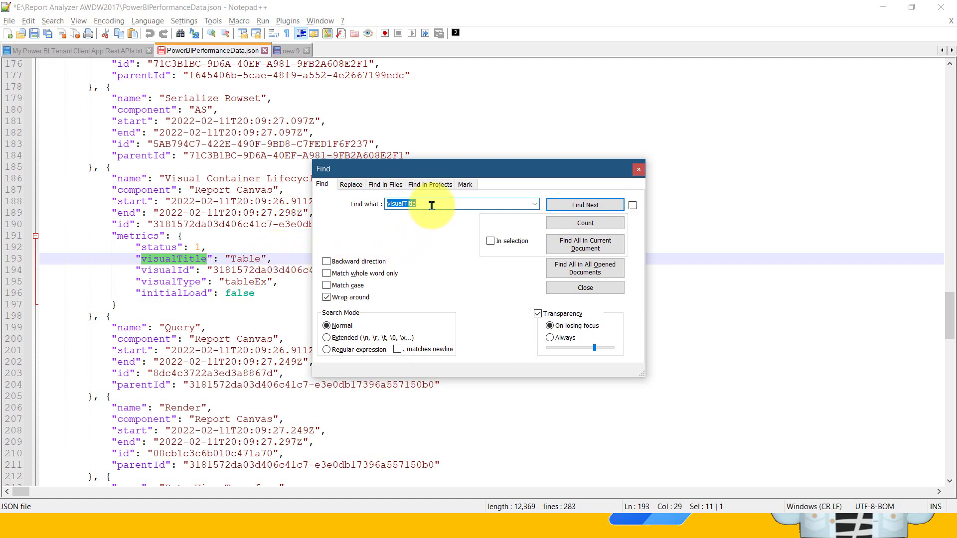
Step: Repeat the visualTitle search up to the Table visual's entry and select its visualId value
key(Return)
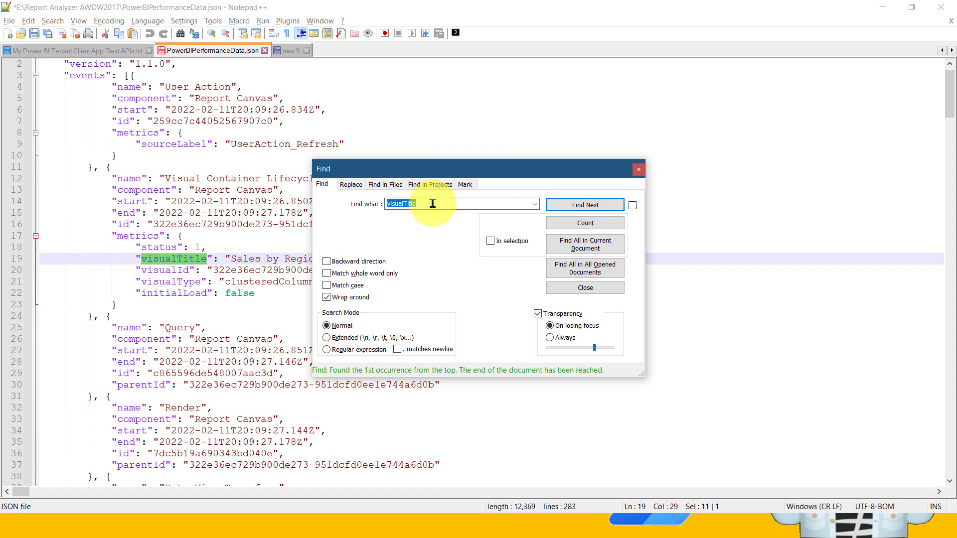
key(Return)
key(Return)
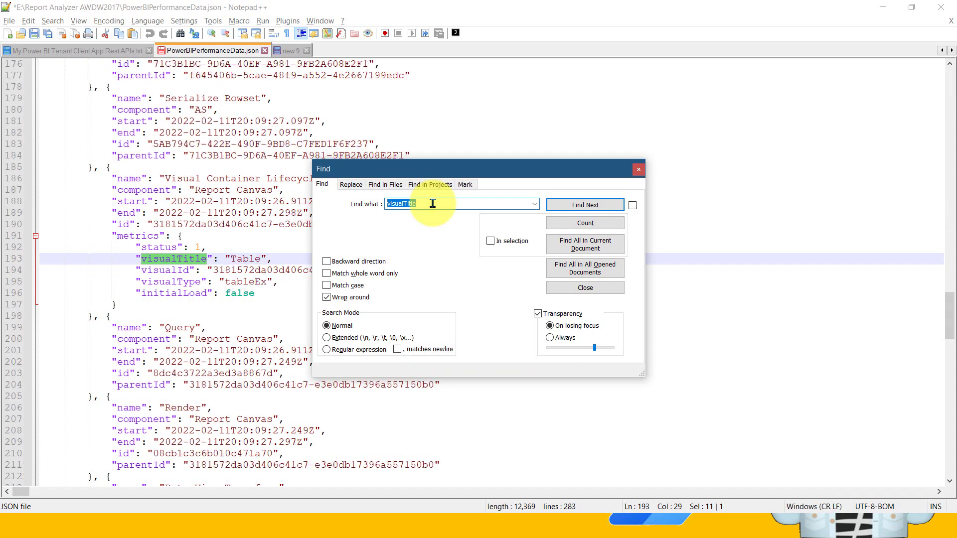
key(Escape)
click(150, 270)
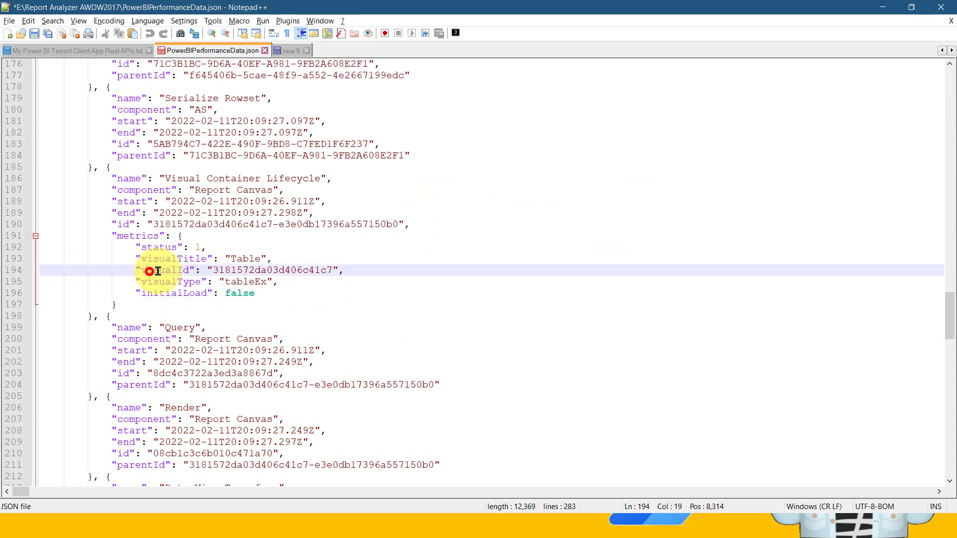
drag(214, 271, 335, 269)
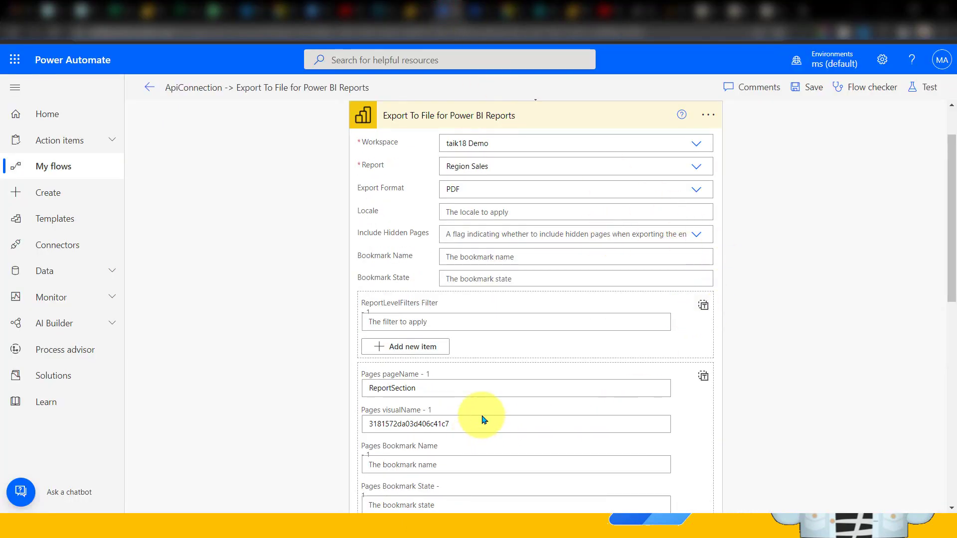
Step: Switch to Power Automate, examine the Export To File action's page visual name and remaining parameters, and collapse the action
double_click(449, 424)
drag(448, 424, 361, 421)
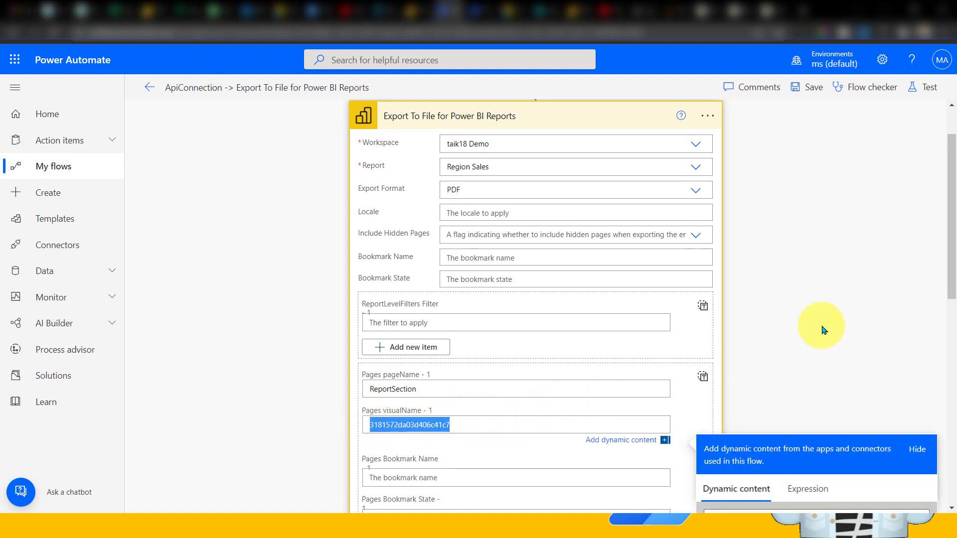
scroll(813, 324, down, 3)
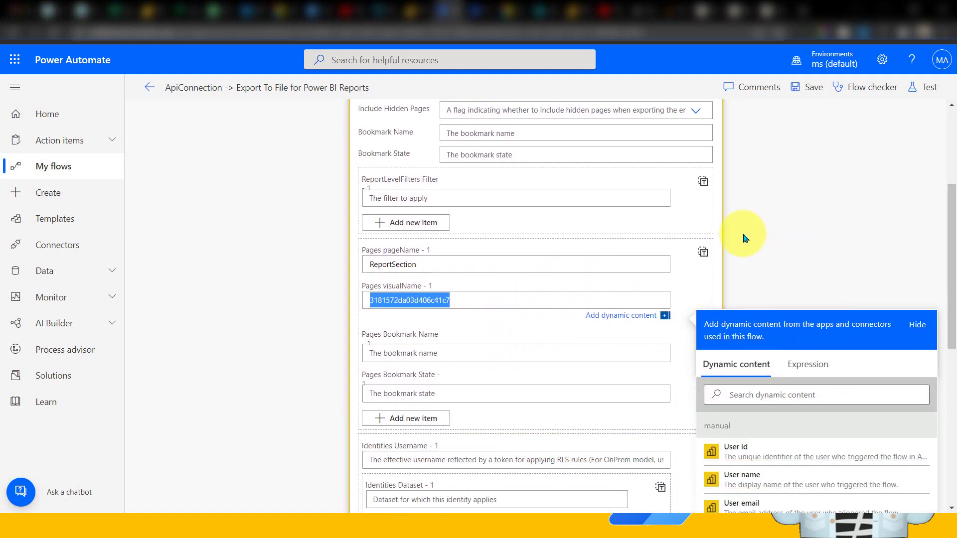
scroll(698, 242, down, 2)
scroll(666, 252, up, 3)
scroll(622, 245, down, 9)
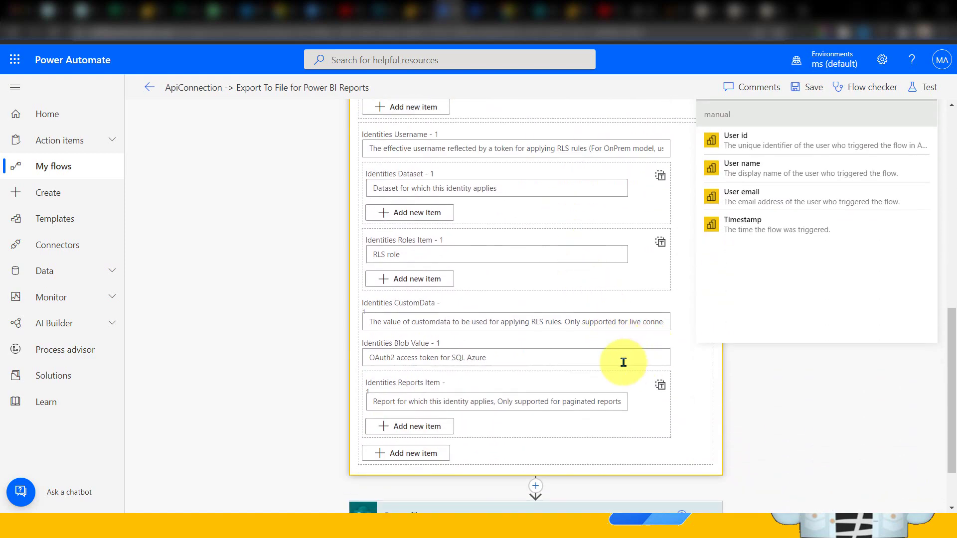
scroll(621, 361, up, 12)
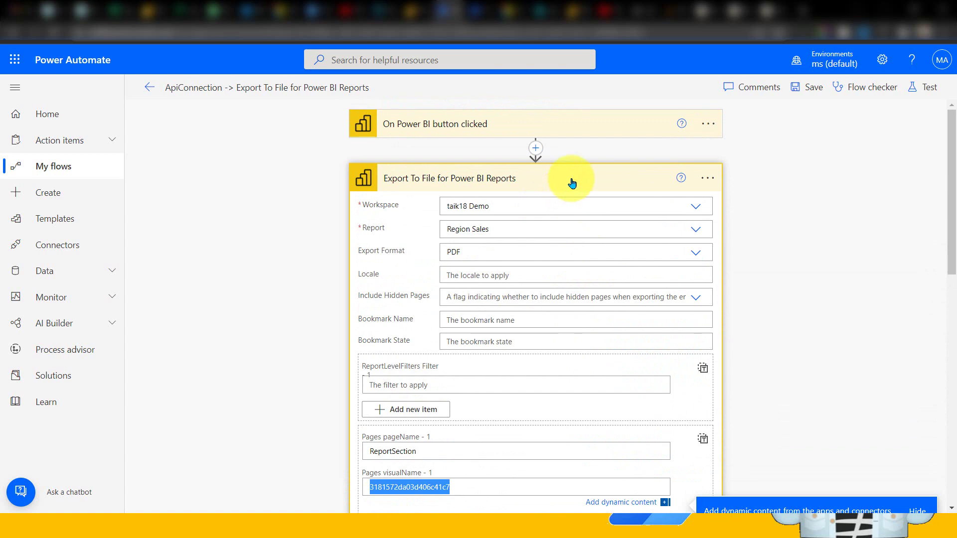
click(574, 178)
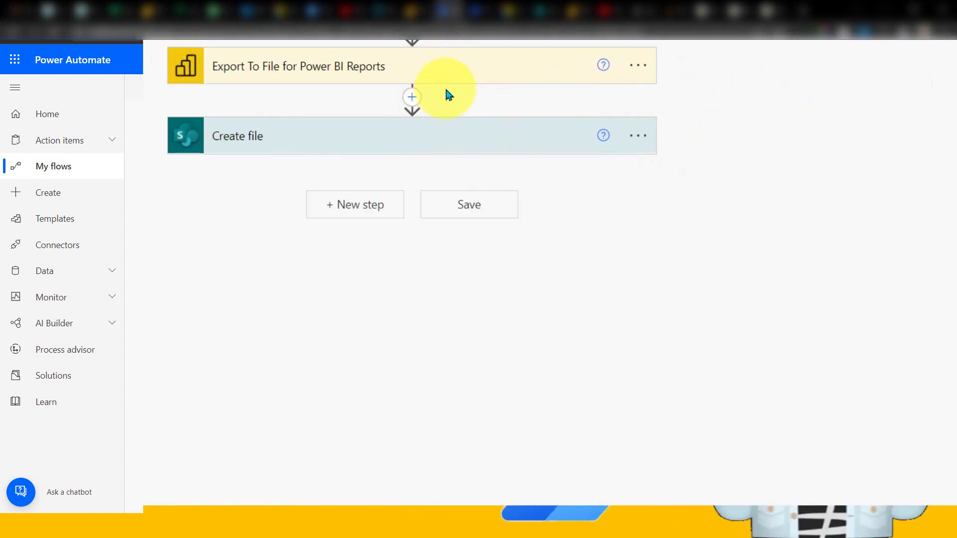
Step: View the Create file action's settings and browse the SharePoint connector's actions for Create file through a new step, discarding that step
click(360, 135)
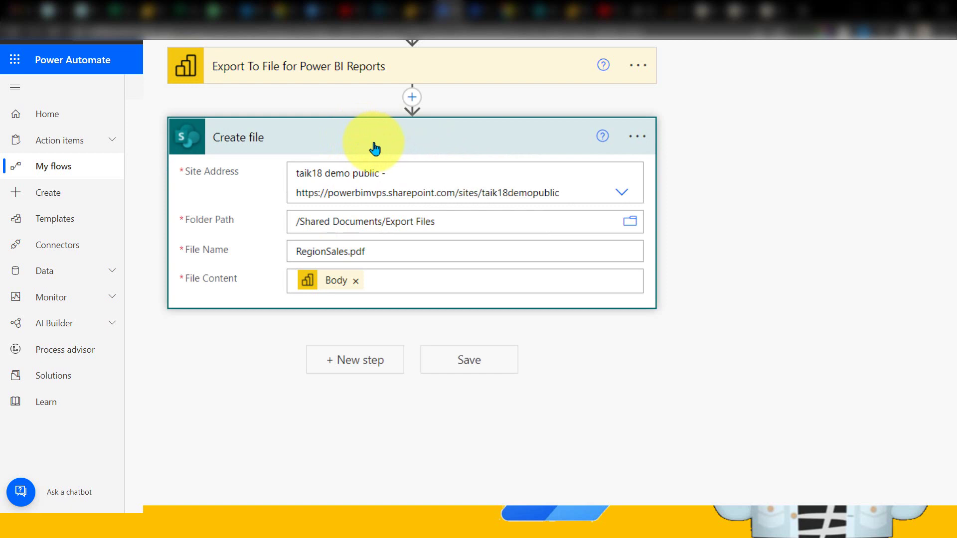
click(373, 361)
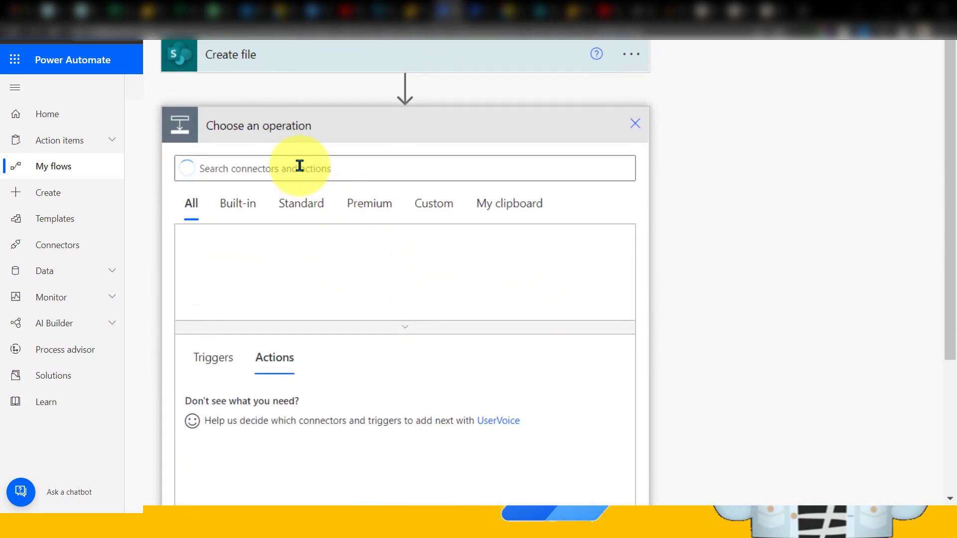
click(300, 166)
text(sharepoi)
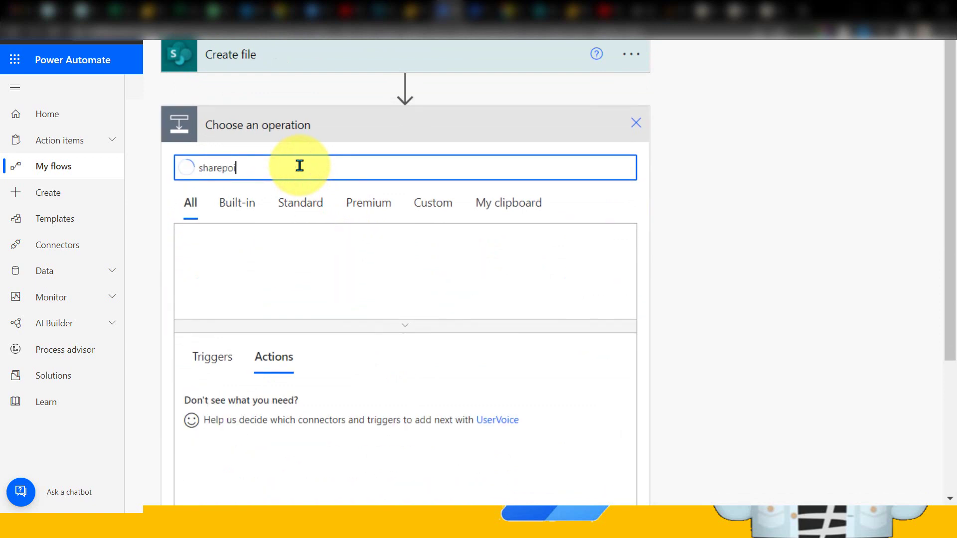
click(215, 264)
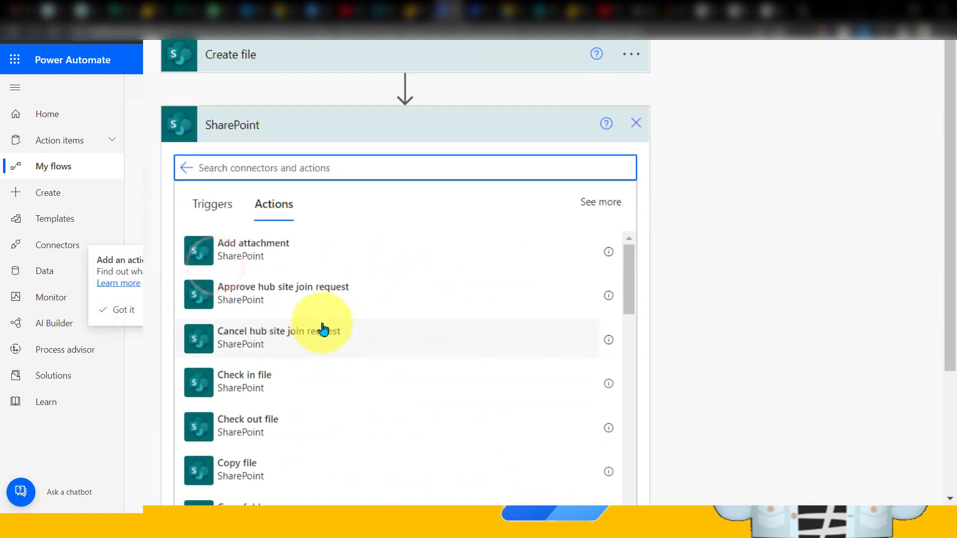
scroll(365, 377, down, 3)
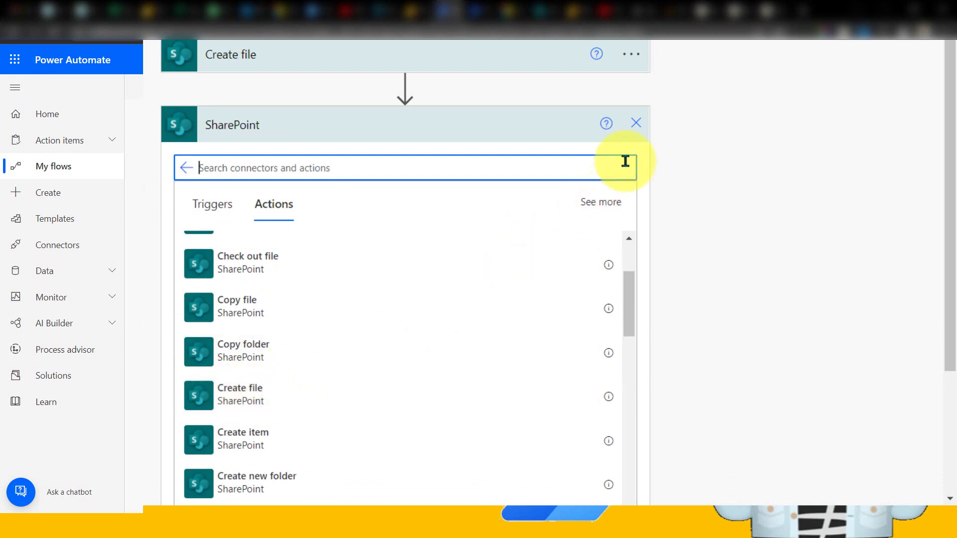
click(638, 125)
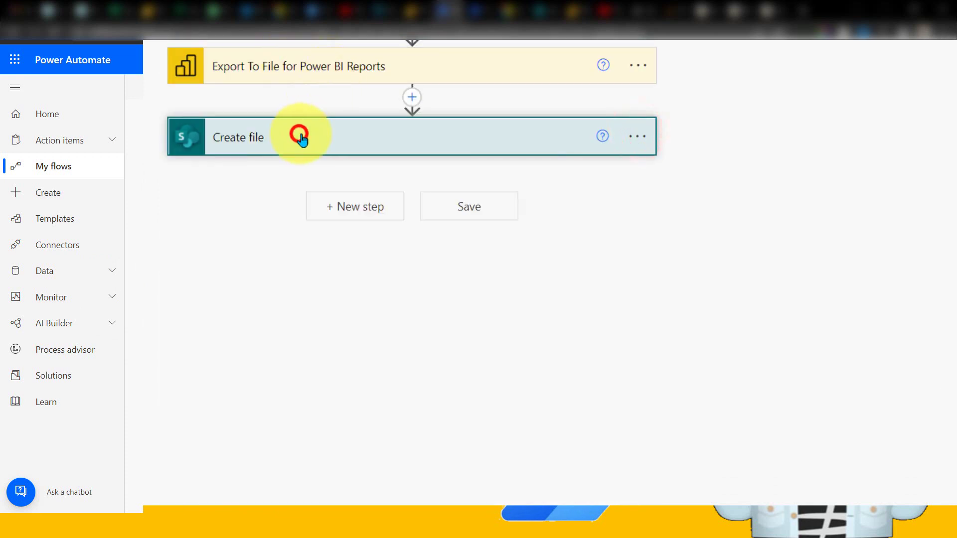
Step: Examine the Create file action's settings and compare its file name extension with the Export To File action's export format
click(300, 135)
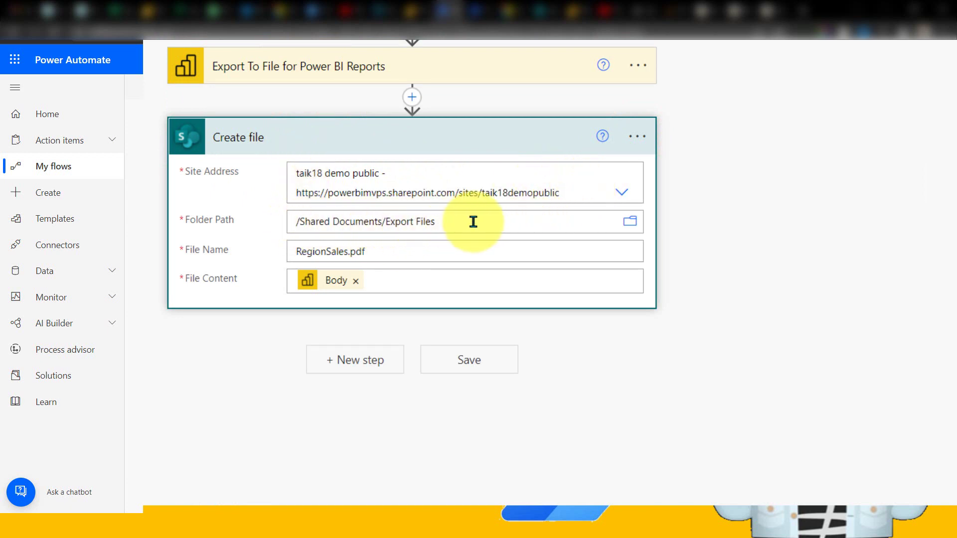
click(346, 251)
drag(389, 256, 351, 257)
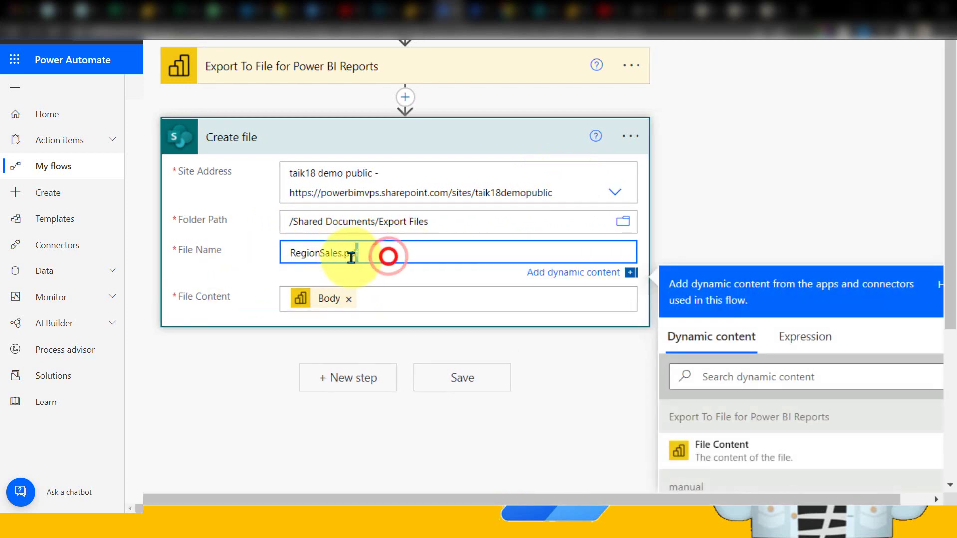
click(434, 255)
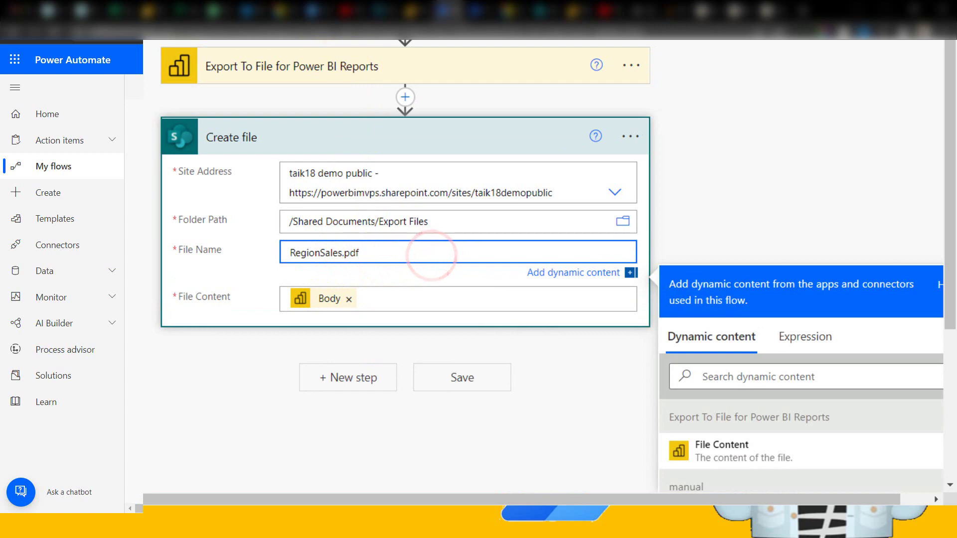
click(309, 70)
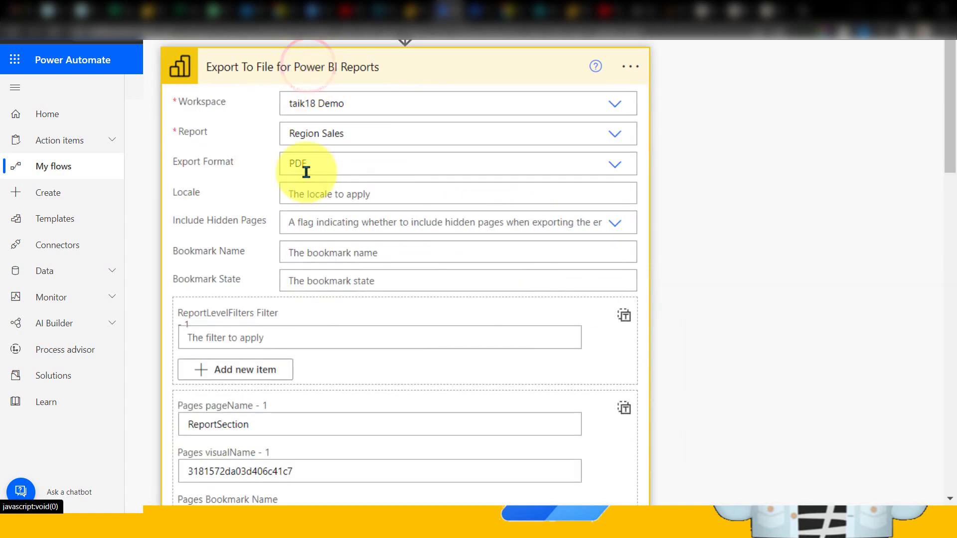
click(332, 72)
click(397, 251)
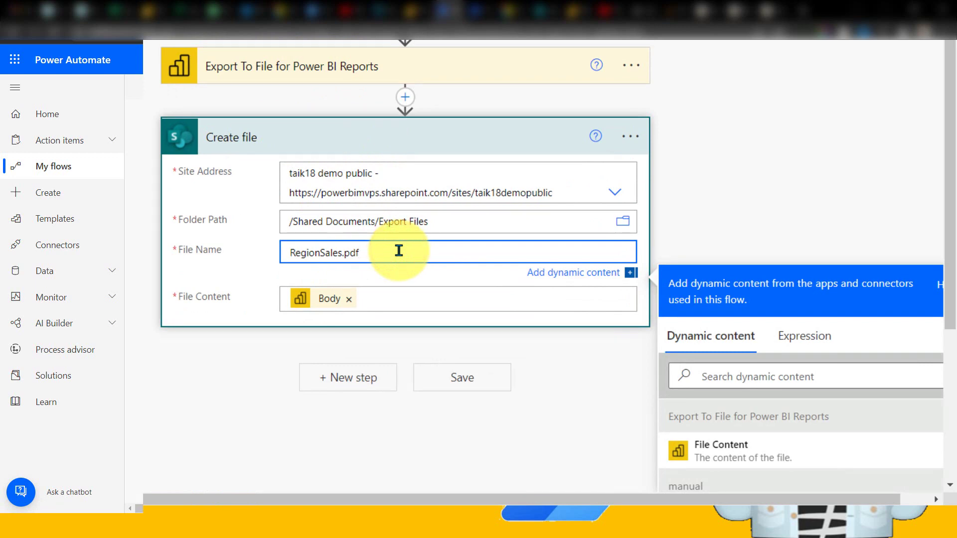
Step: Replace the Create file action's file content with the File Content output of the Power BI export and save the flow
click(350, 301)
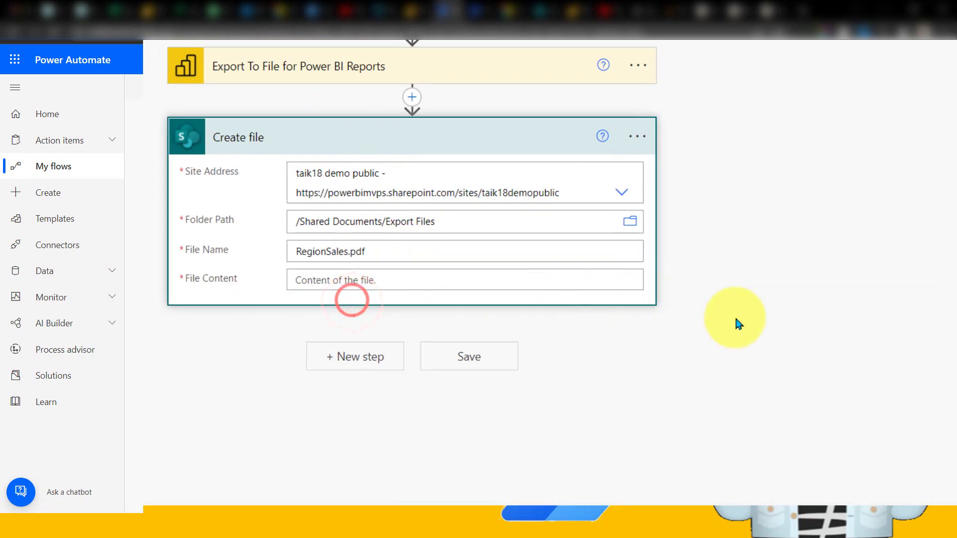
click(404, 273)
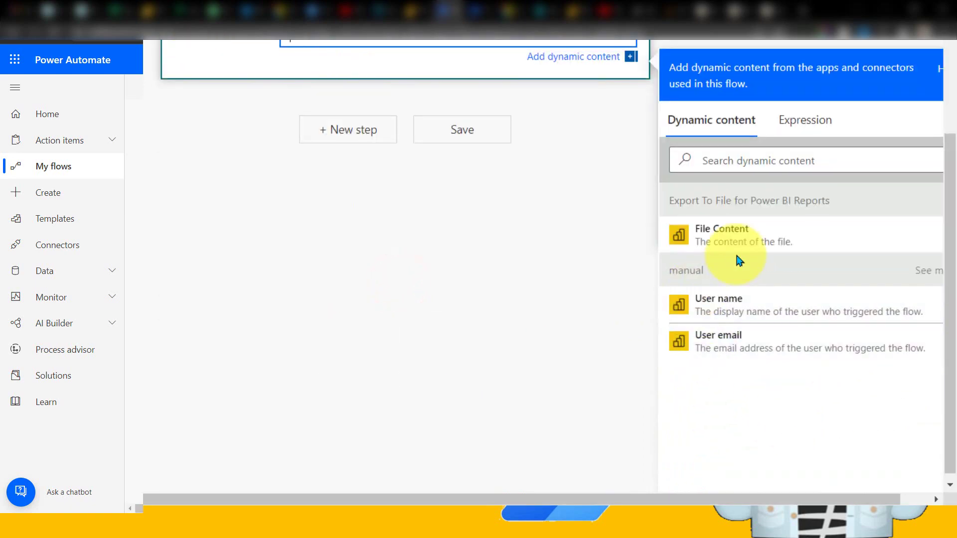
click(762, 237)
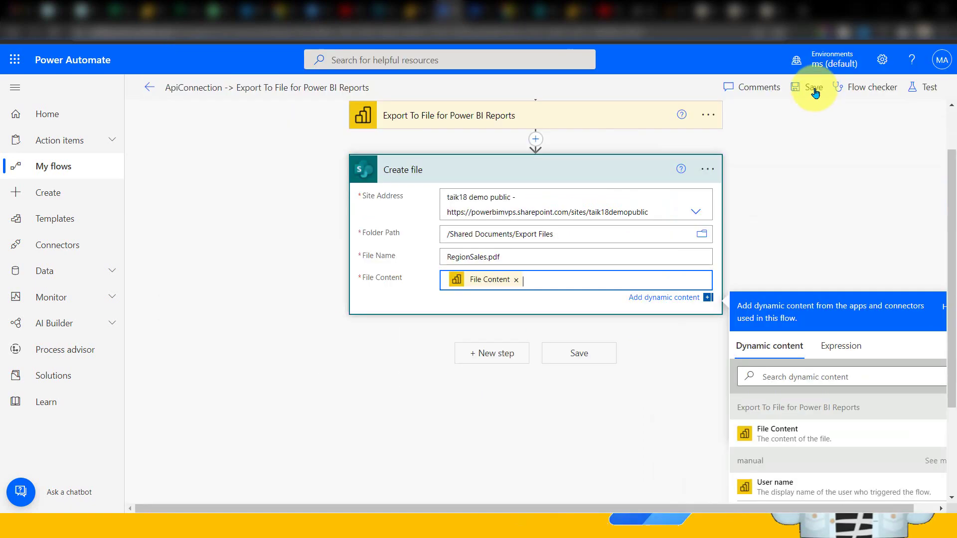
click(814, 91)
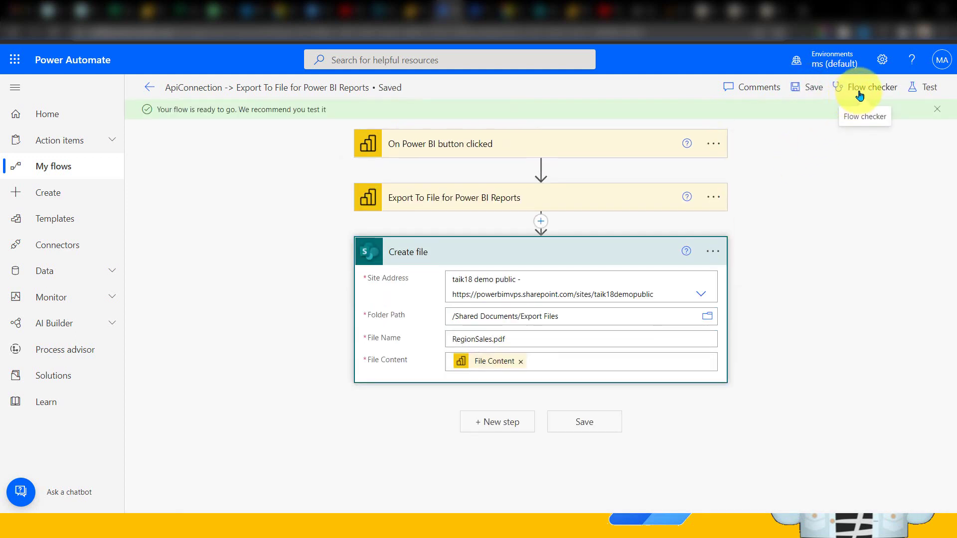
Step: Check the flow for errors and warnings, review its automatic test option without running a test, and leave the flow editor
click(872, 89)
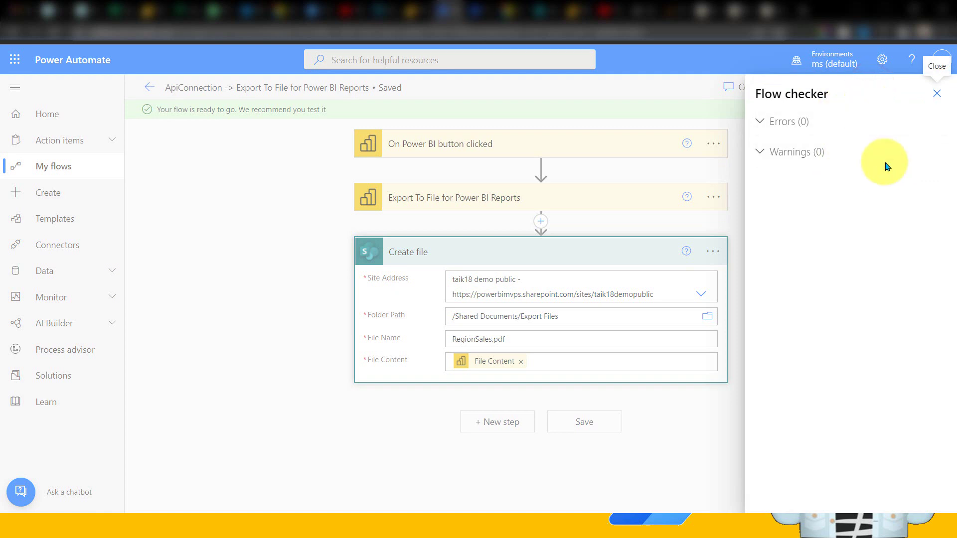
click(938, 97)
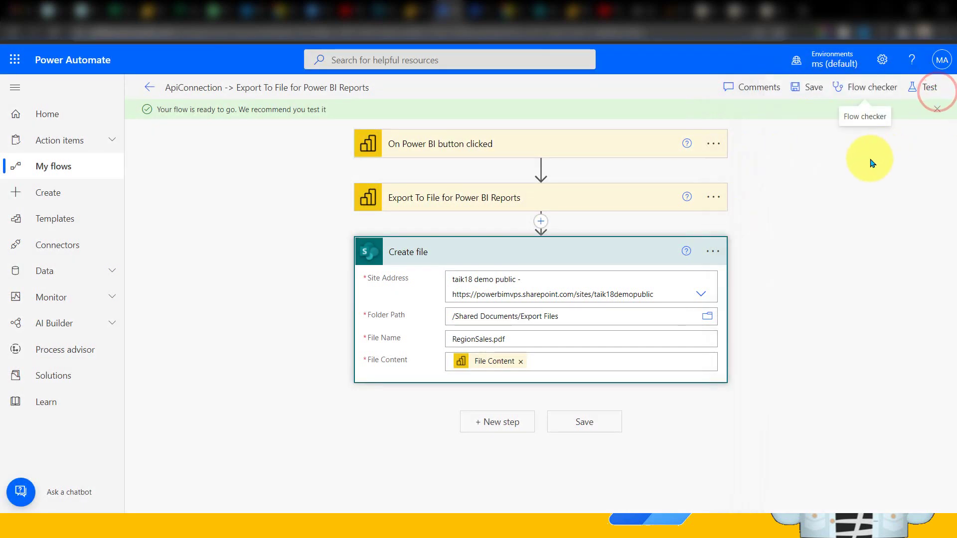
click(925, 88)
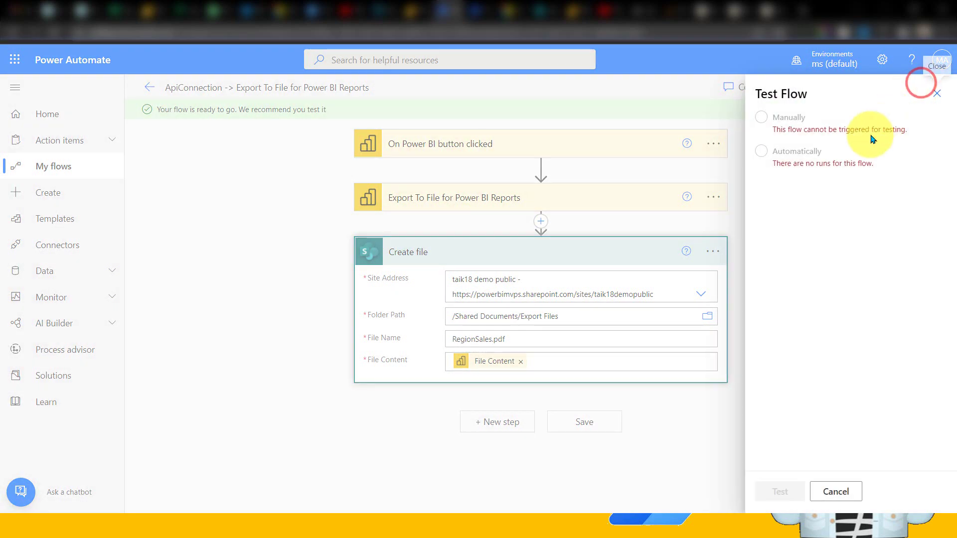
click(798, 150)
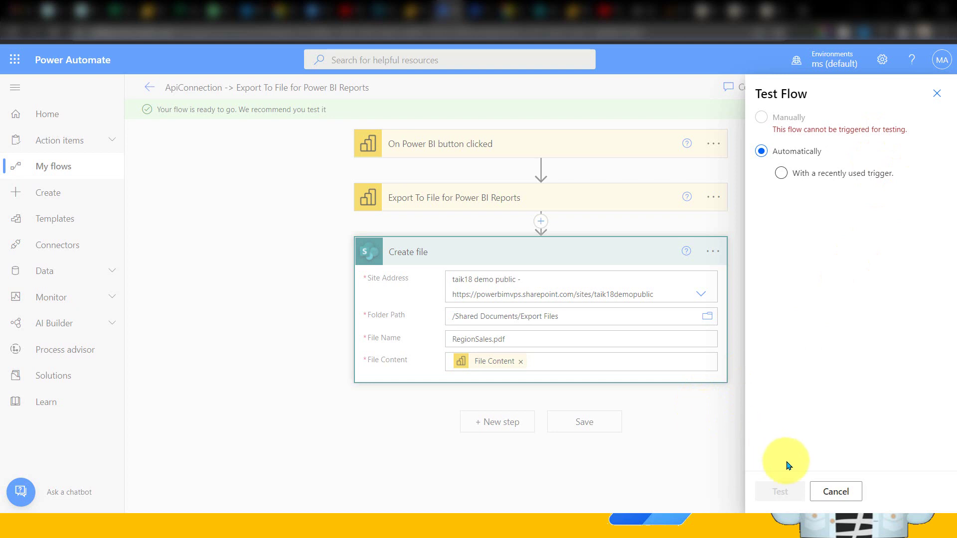
click(841, 493)
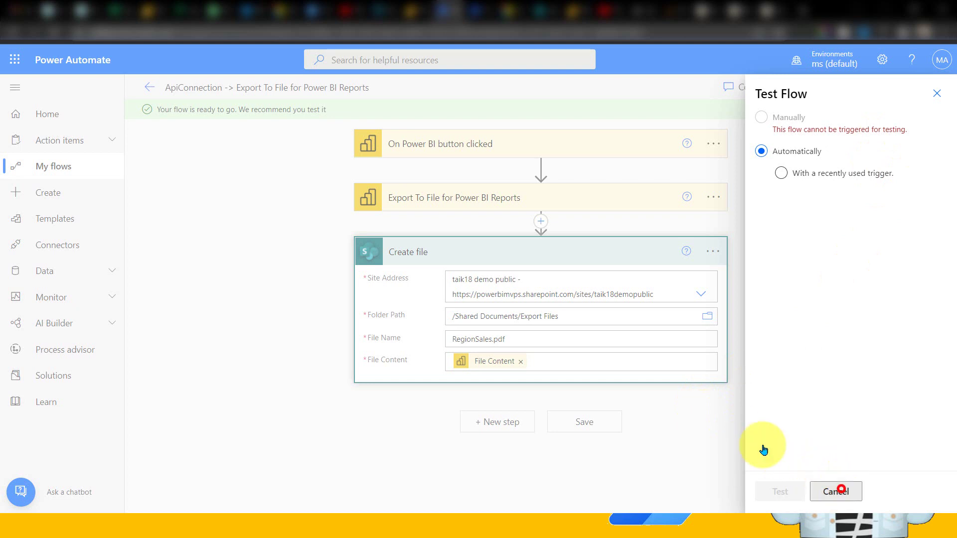
click(149, 88)
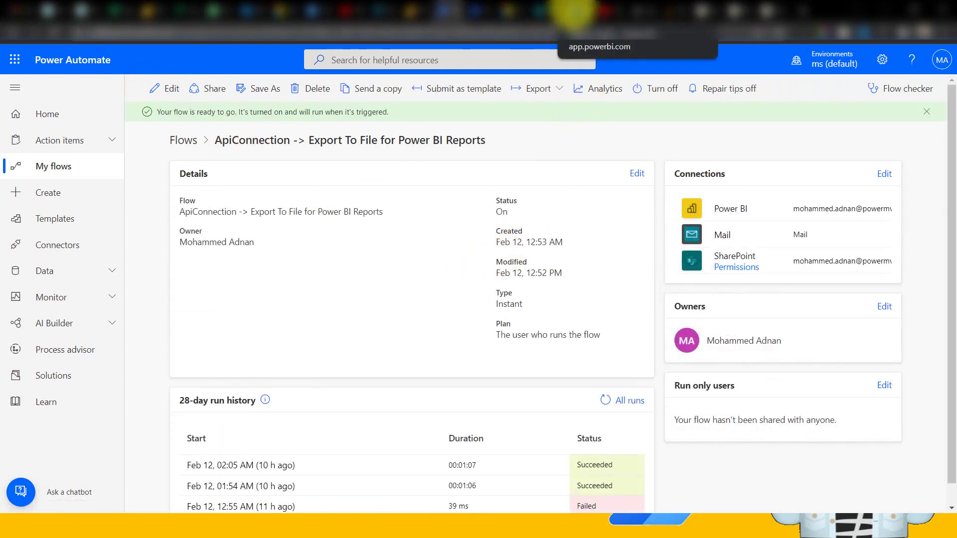
Step: Switch to the Region Sales report in the Power BI service, open it for editing and add a Power Automate visual to Page 1
click(573, 14)
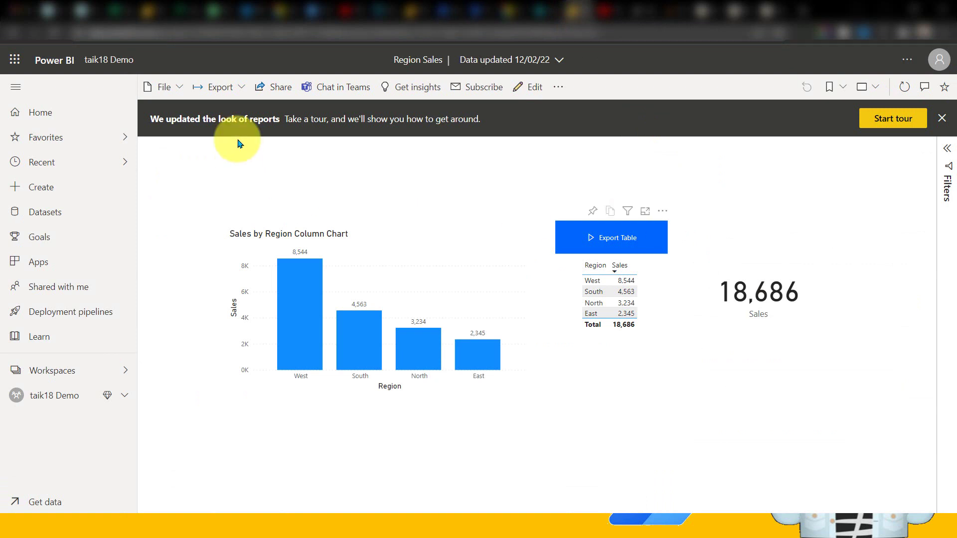
click(524, 85)
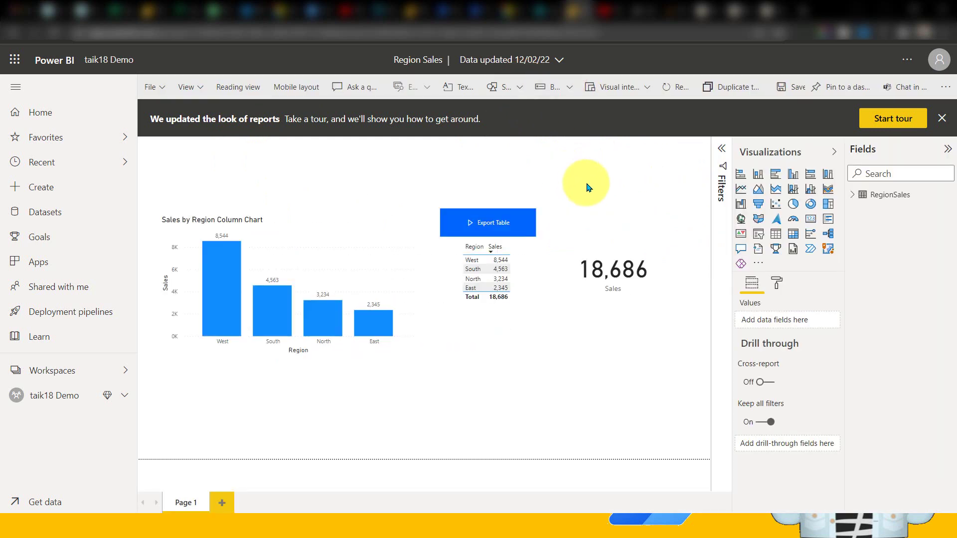
click(526, 179)
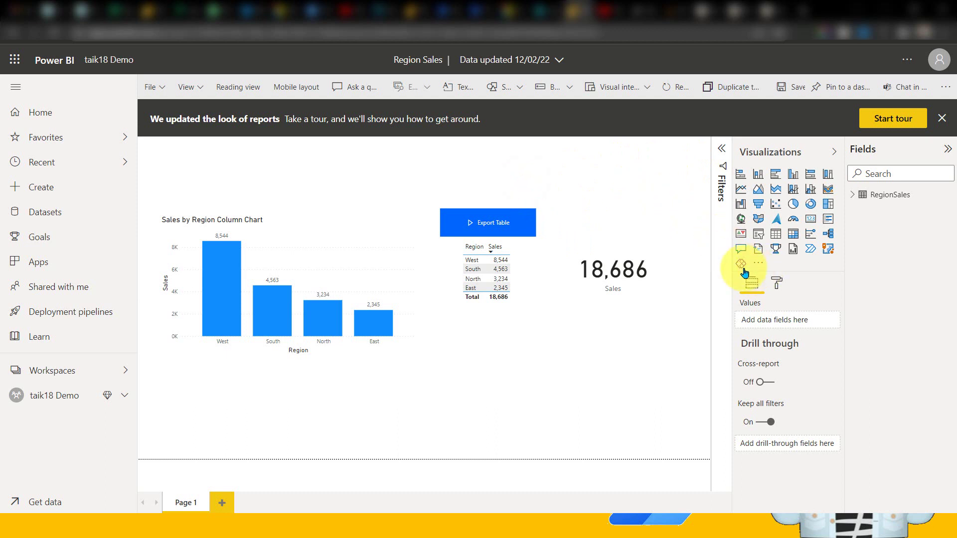
click(813, 249)
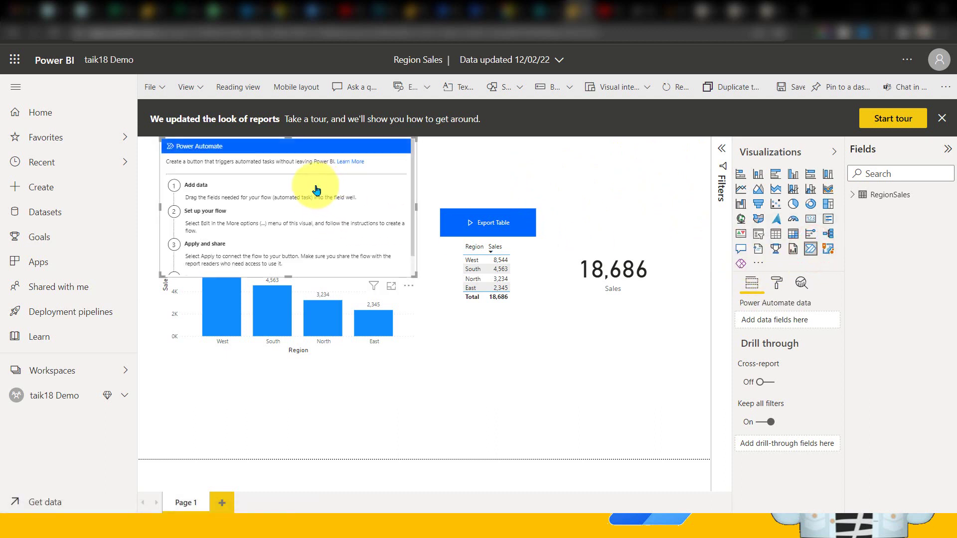
click(314, 151)
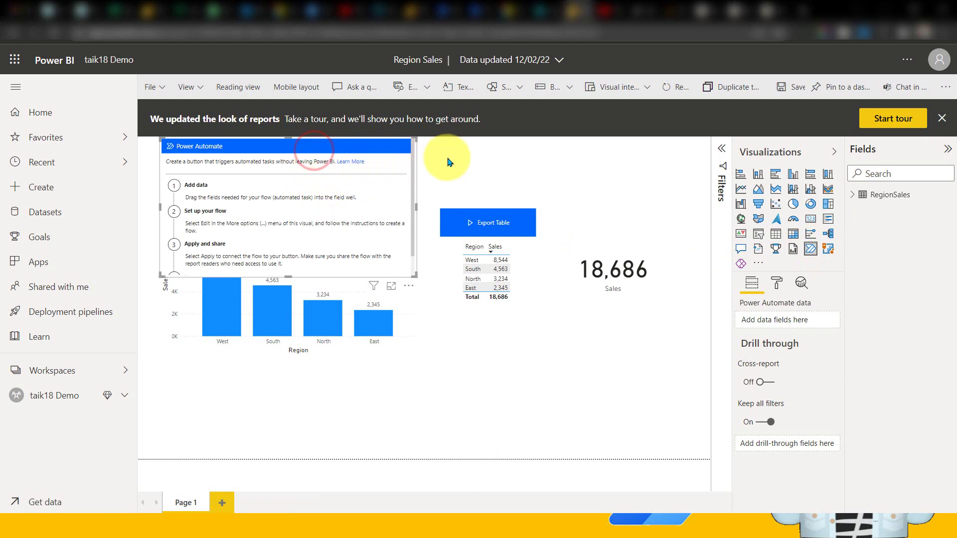
Step: Enlarge the Power Automate visual, apply the "ApiConnection -> Export To File for Power BI Reports" flow to it and return to the report
drag(416, 274, 487, 368)
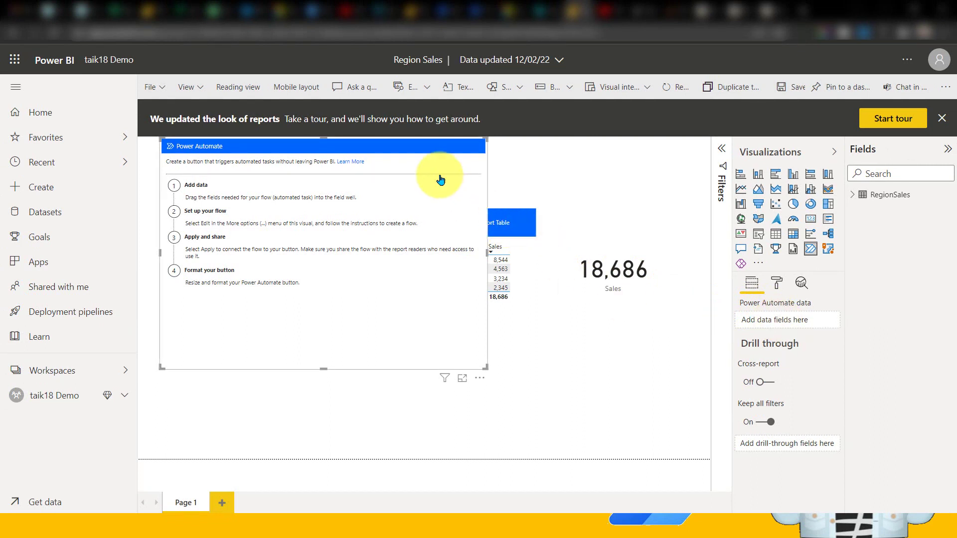
click(432, 145)
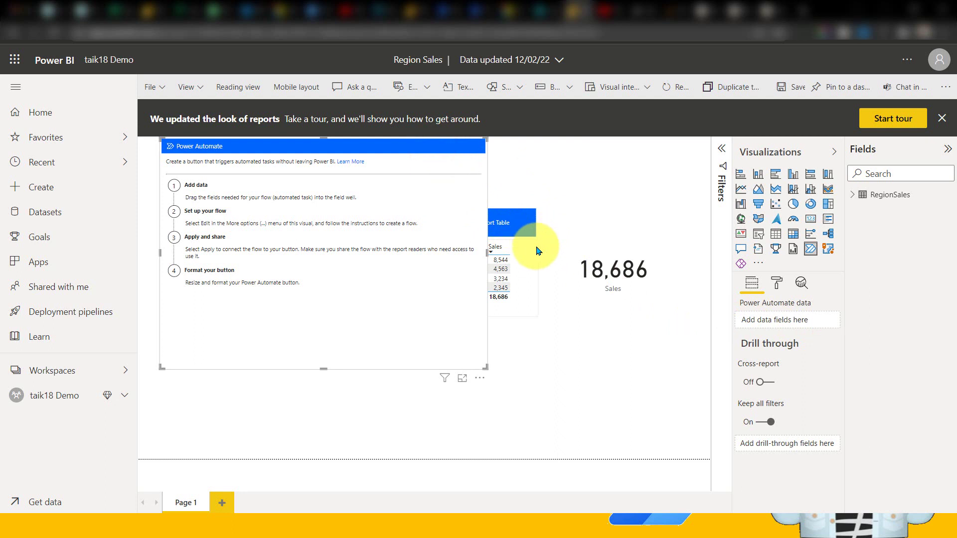
click(481, 380)
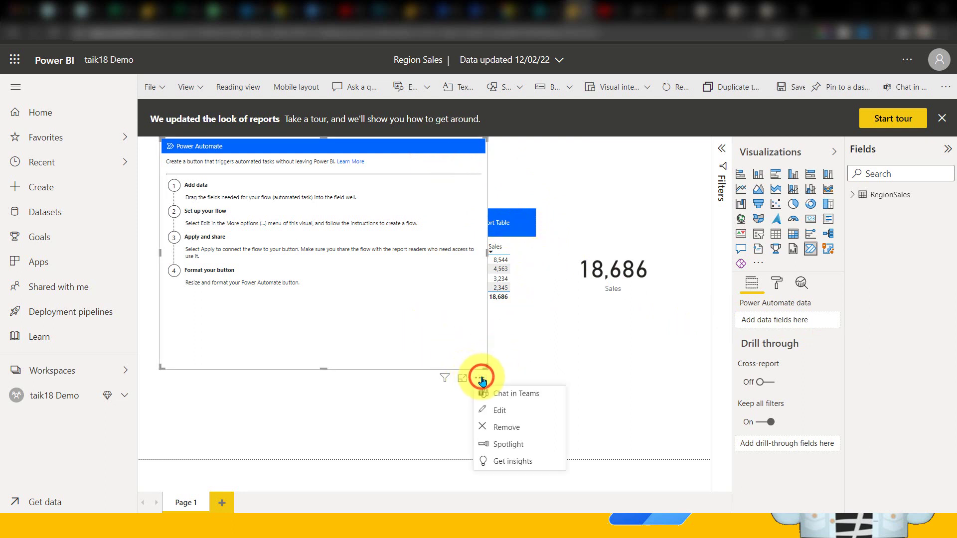
click(511, 412)
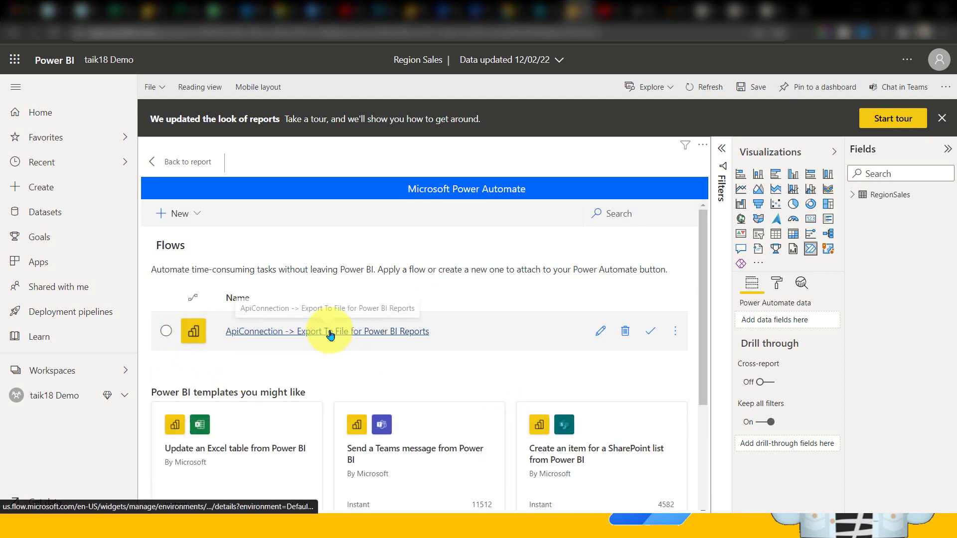
click(166, 332)
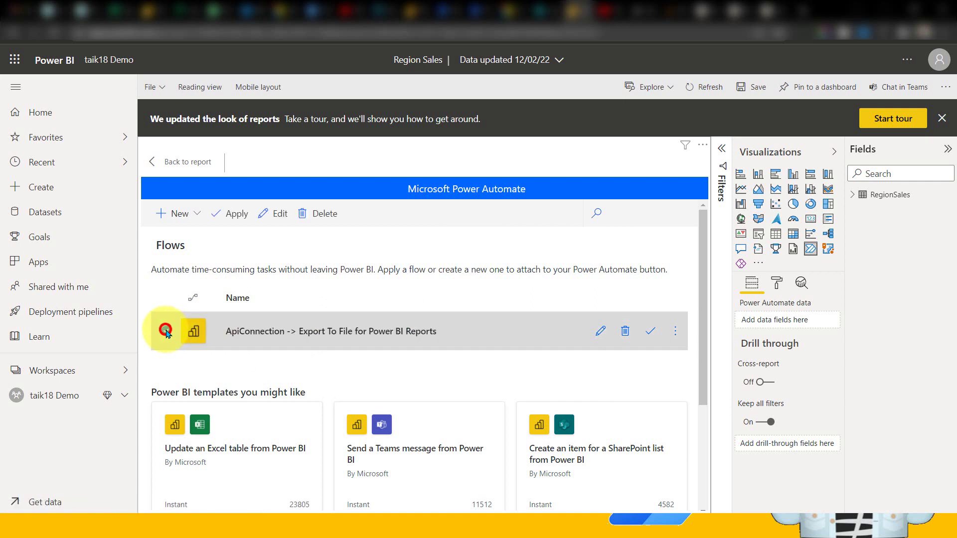
click(230, 215)
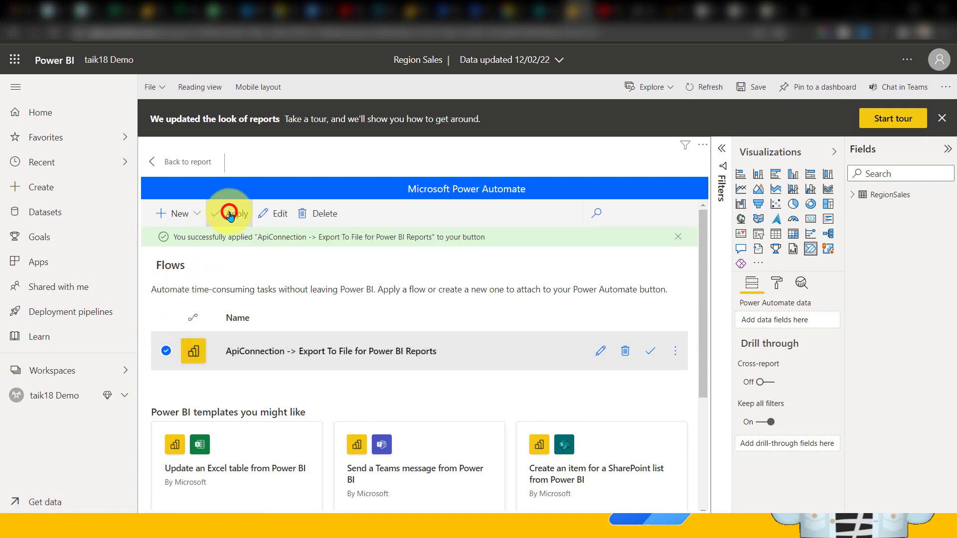
drag(181, 238, 480, 238)
click(184, 162)
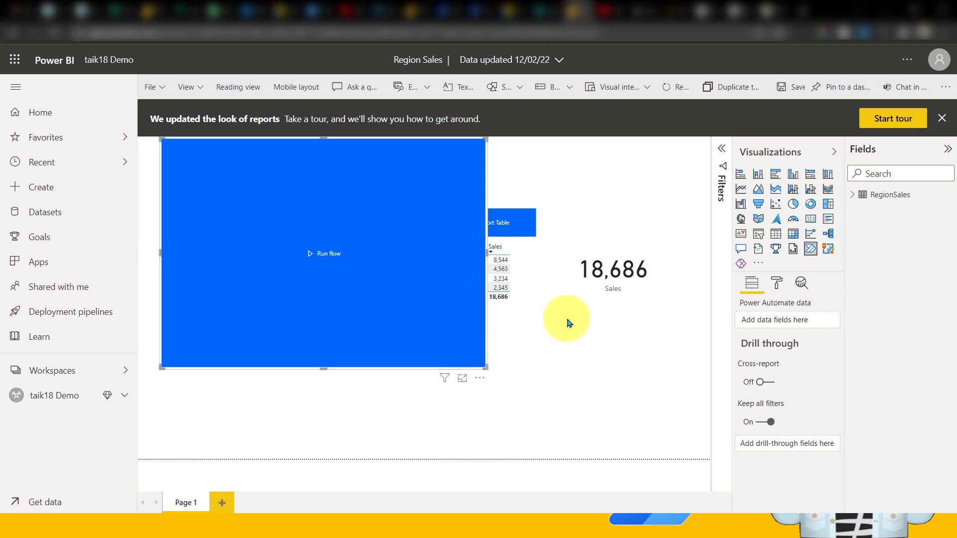
Step: Shrink the Run flow button so it fits above the Sales by Region Column Chart and save the report
click(778, 286)
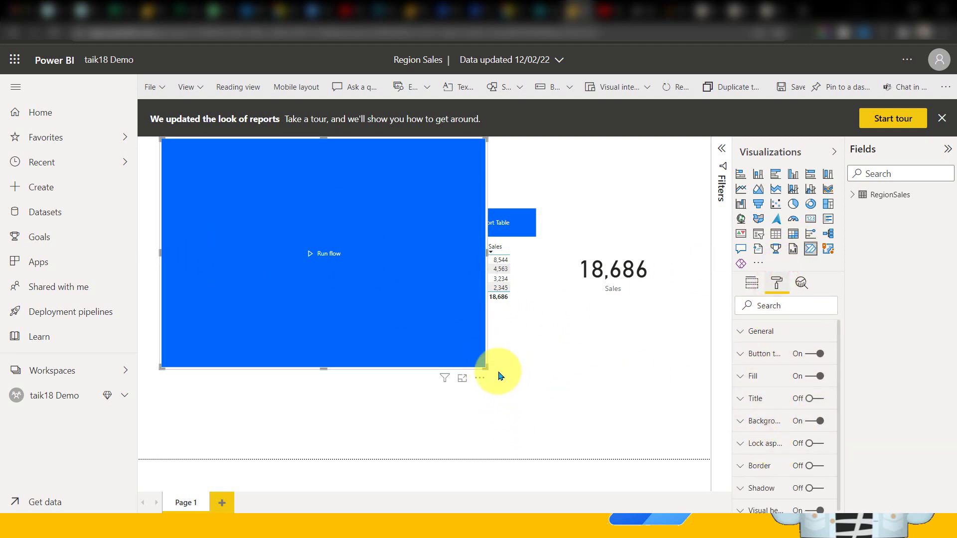
drag(485, 366, 309, 181)
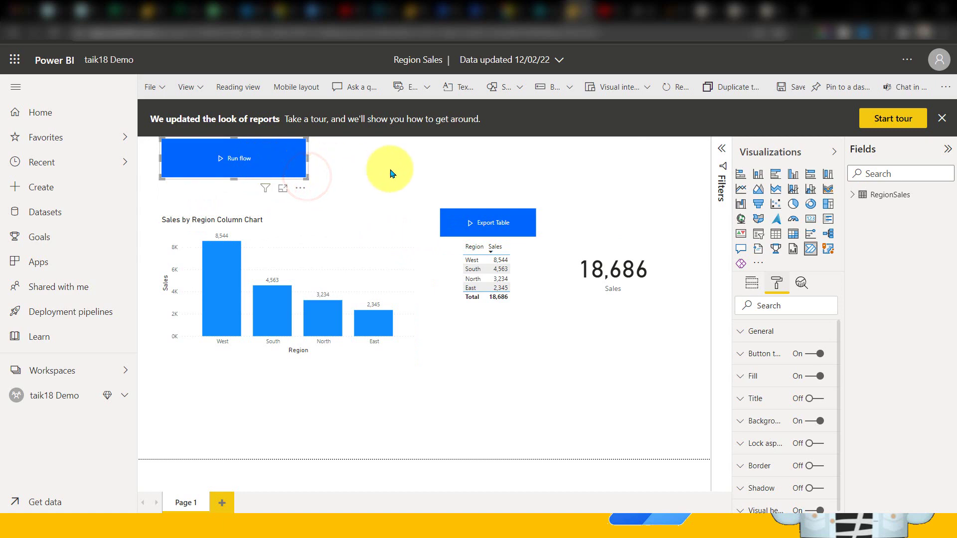
click(793, 85)
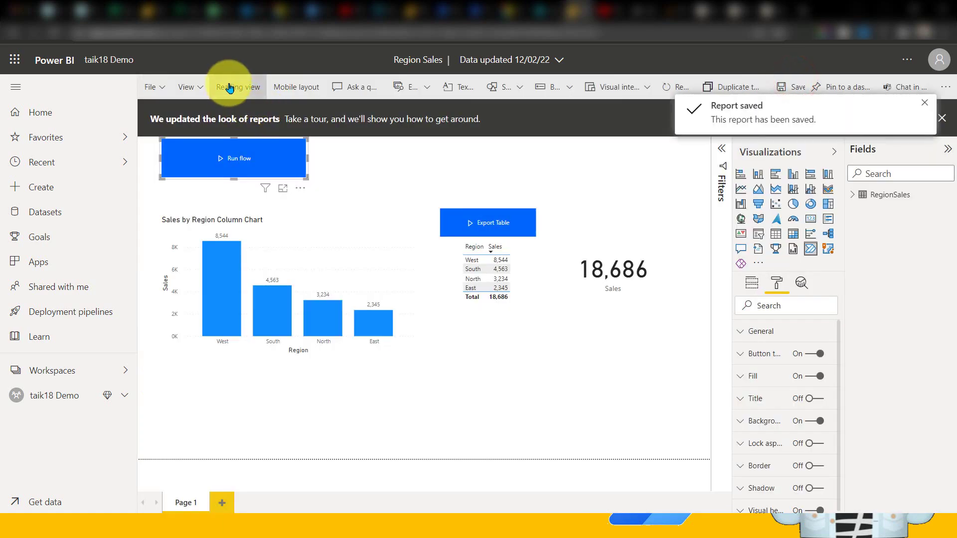
Step: Run the flow from the report's reading view, switch to Power Automate and monitor the new run in the 28-day run history
click(229, 87)
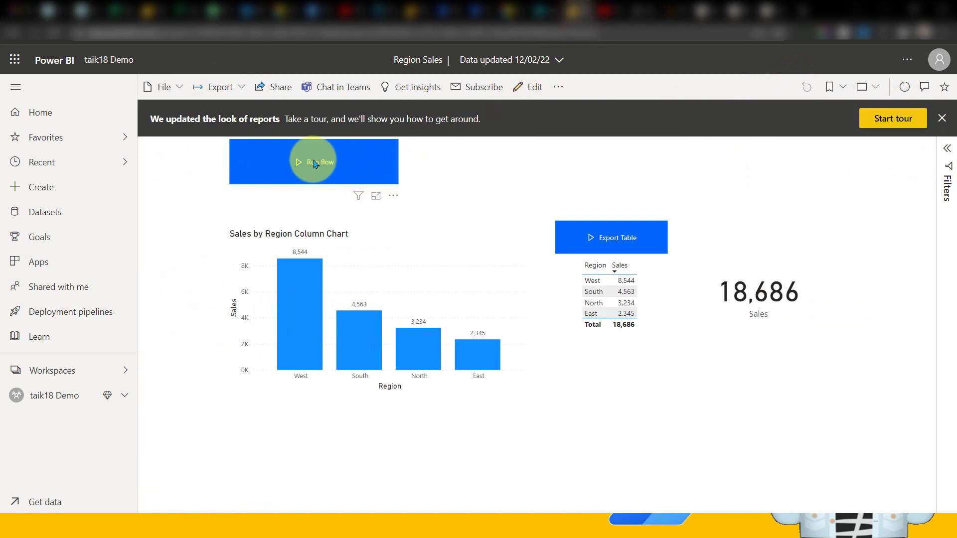
click(332, 165)
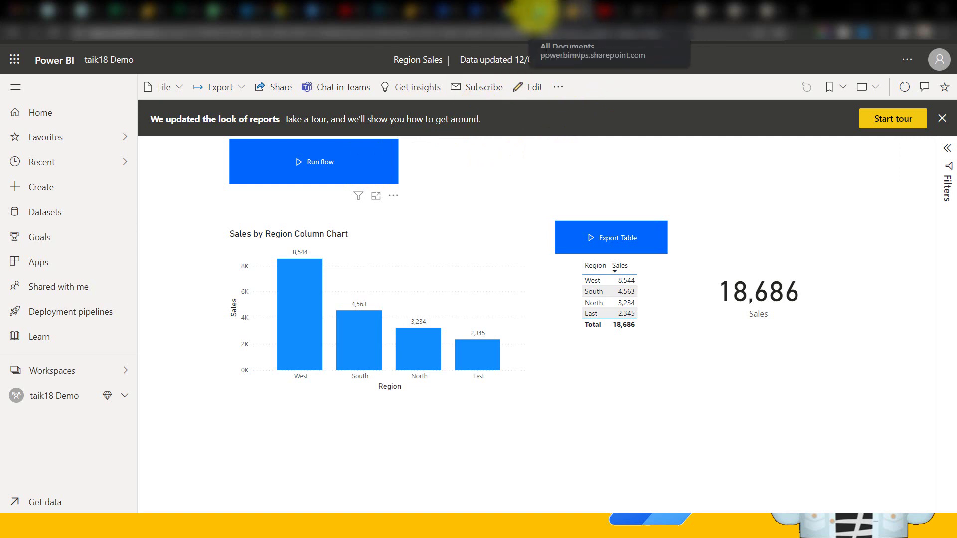
click(476, 13)
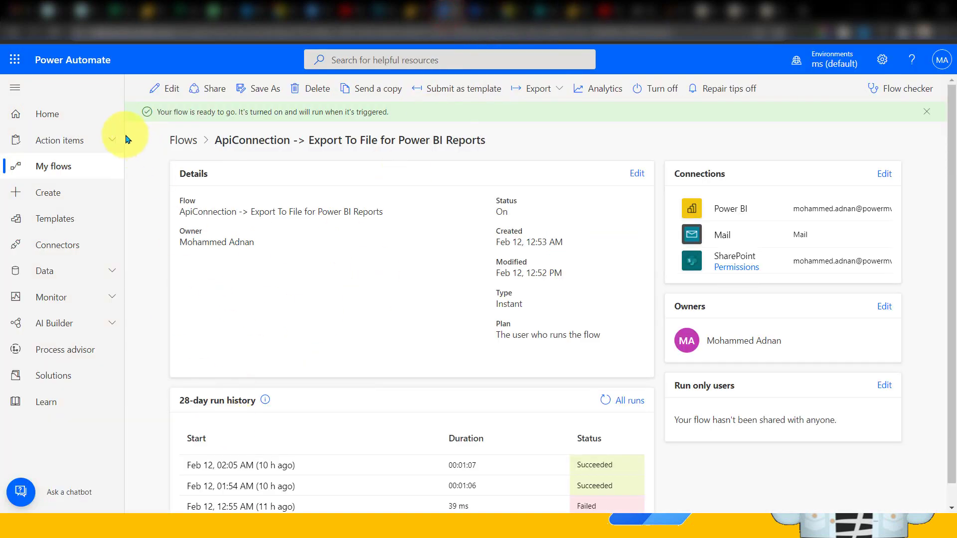
click(53, 32)
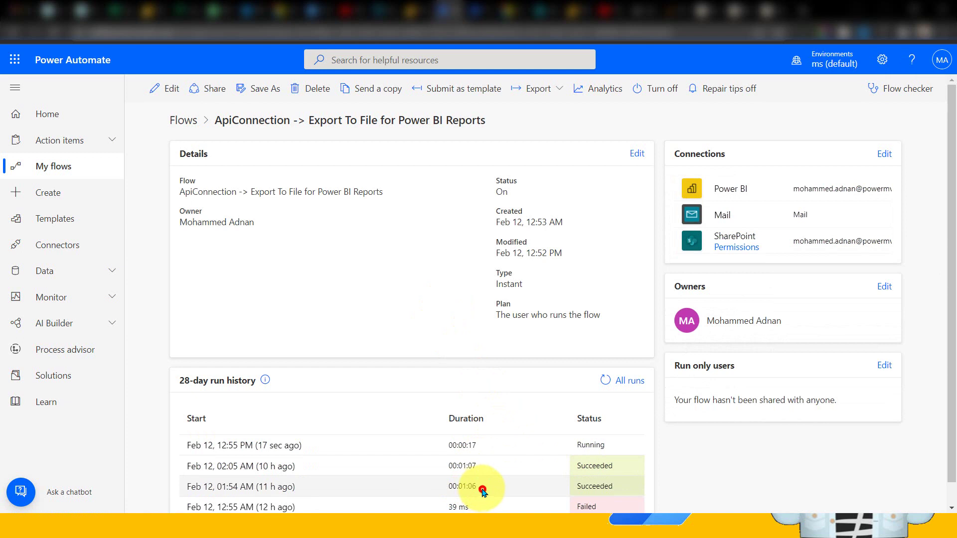
drag(482, 490, 453, 471)
click(397, 399)
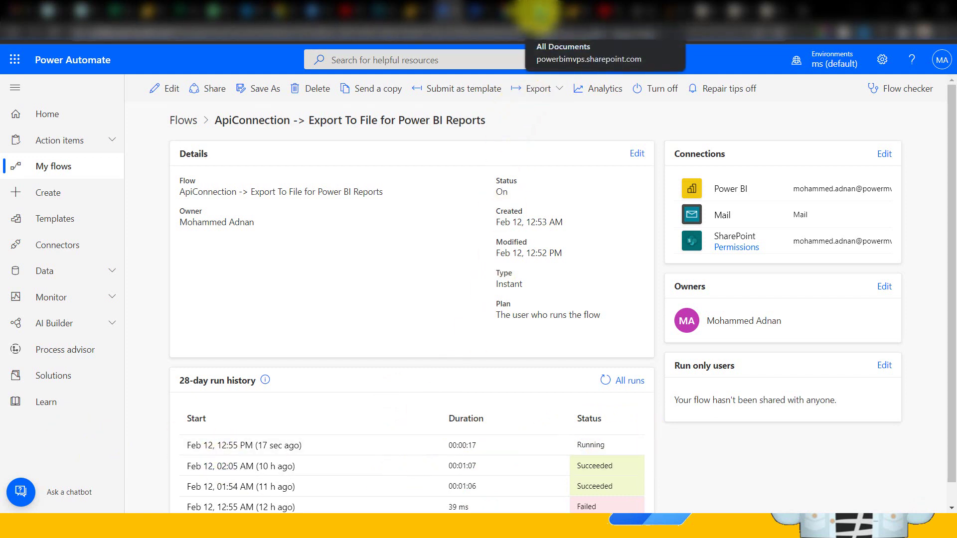
click(605, 384)
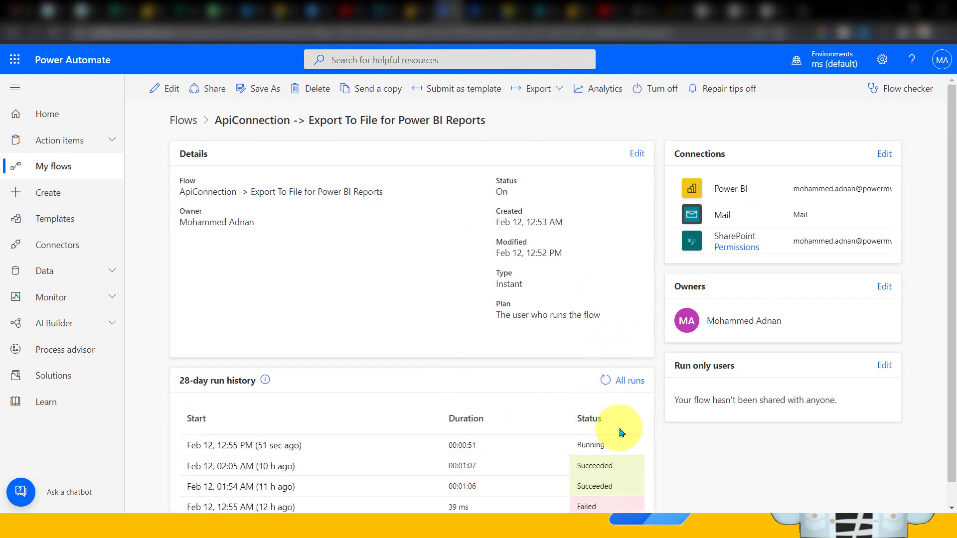
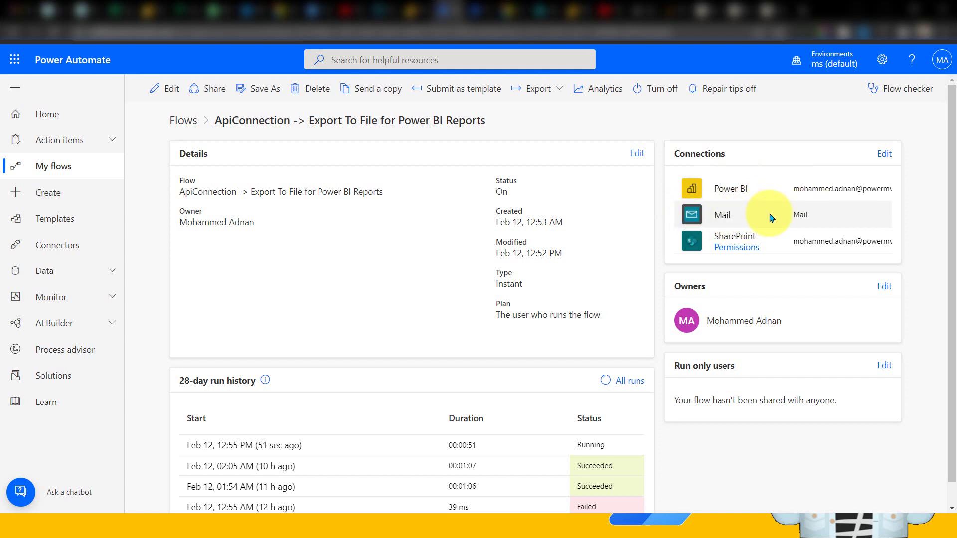
click(608, 382)
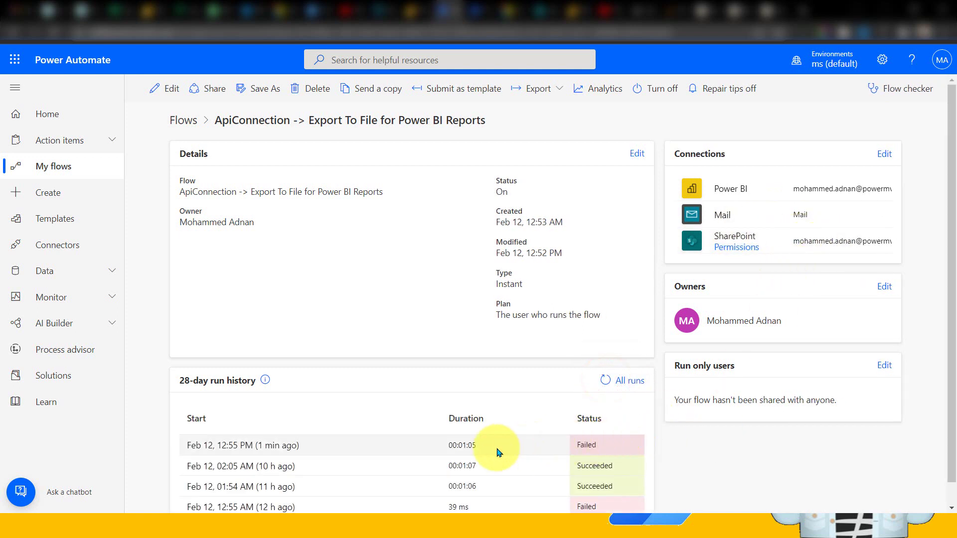
Step: Open the latest run of the flow and read the error details of its Create file action
drag(253, 445, 405, 442)
scroll(448, 434, down, 1)
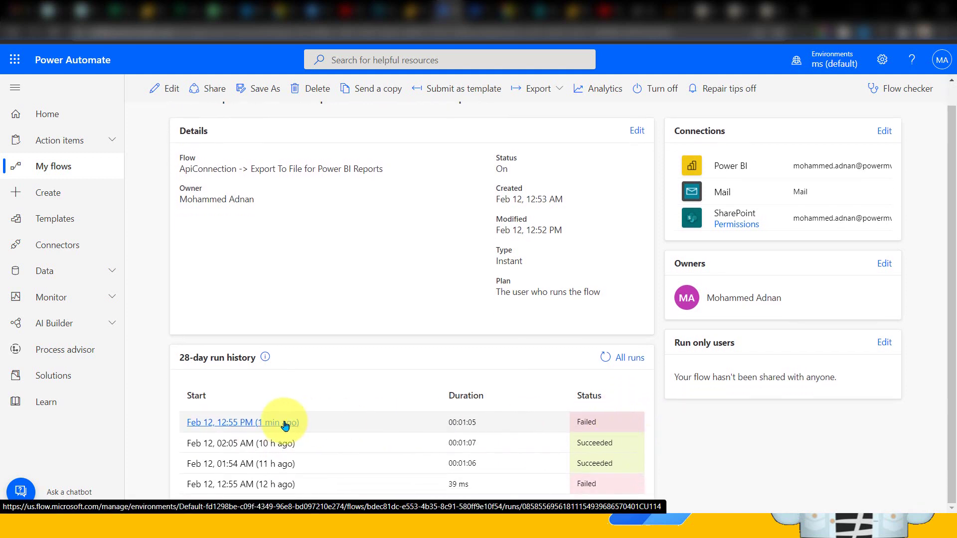
click(273, 423)
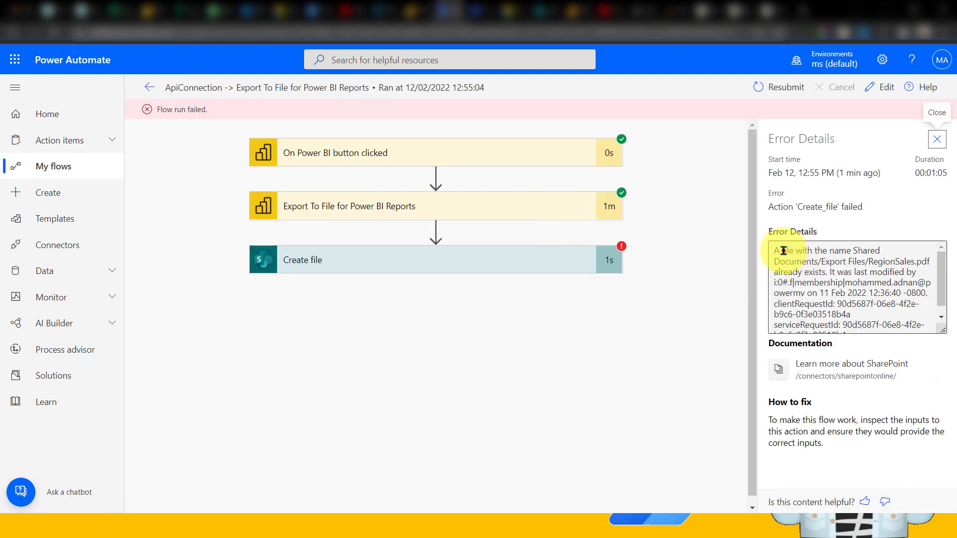
drag(783, 251, 865, 262)
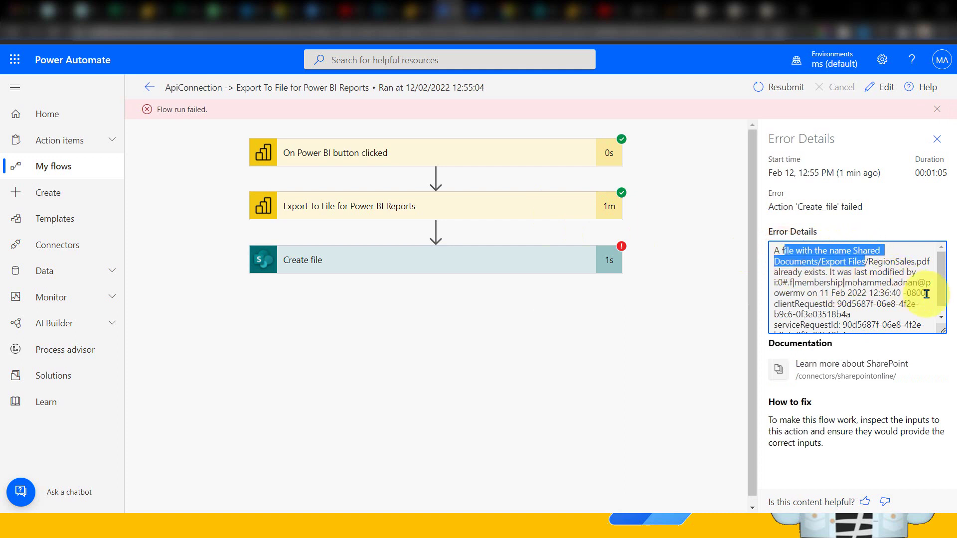
click(892, 288)
scroll(889, 288, down, 1)
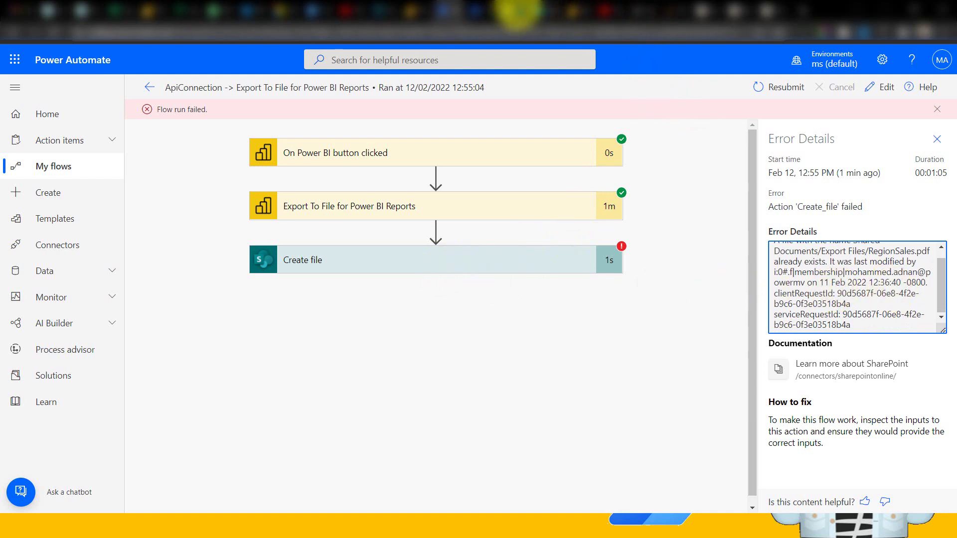
Step: Switch to the SharePoint Export Files folder, refresh it and delete RegionSales.pdf
click(539, 13)
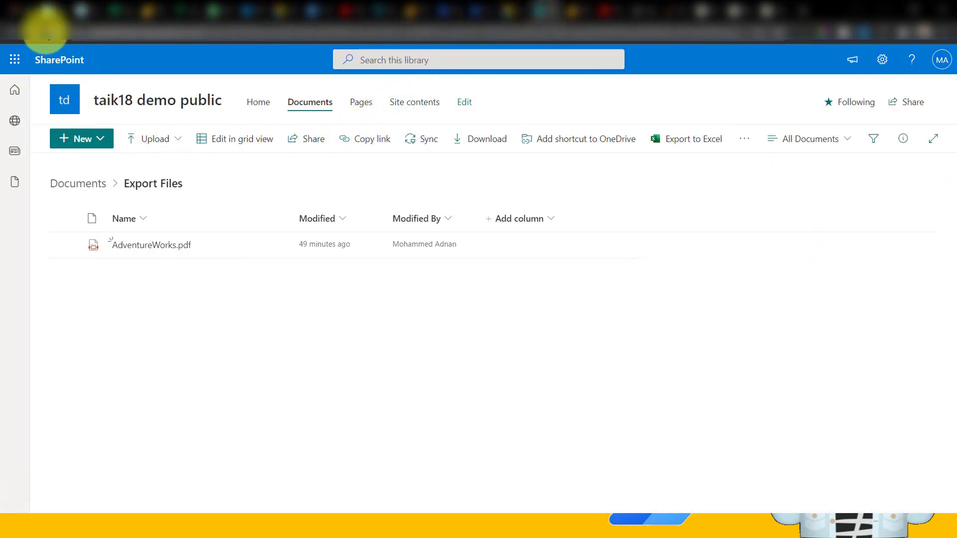
click(45, 32)
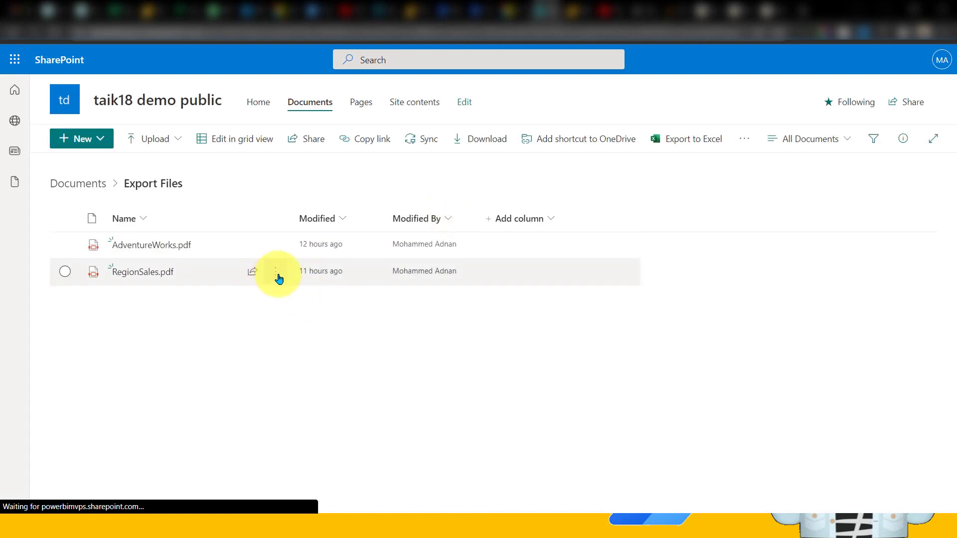
mouse_move(280, 272)
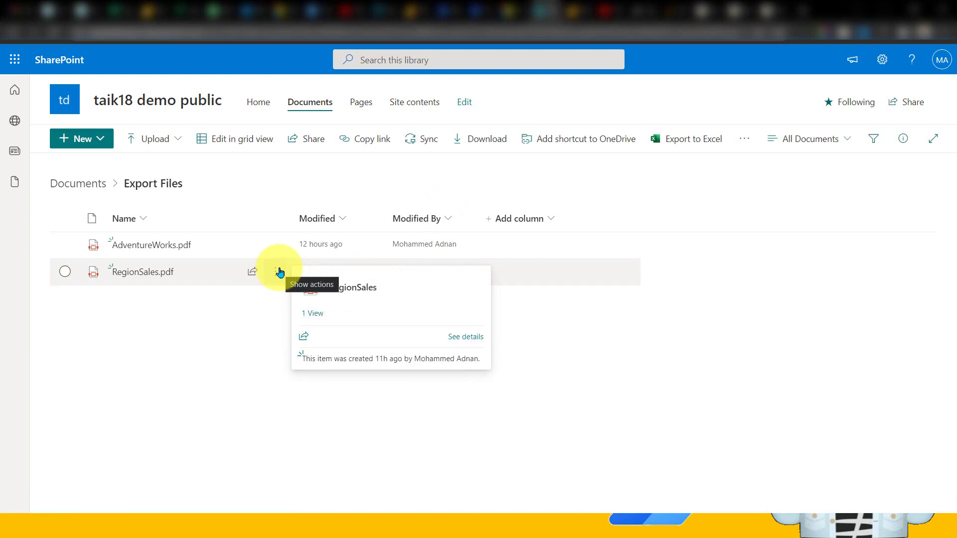
click(277, 270)
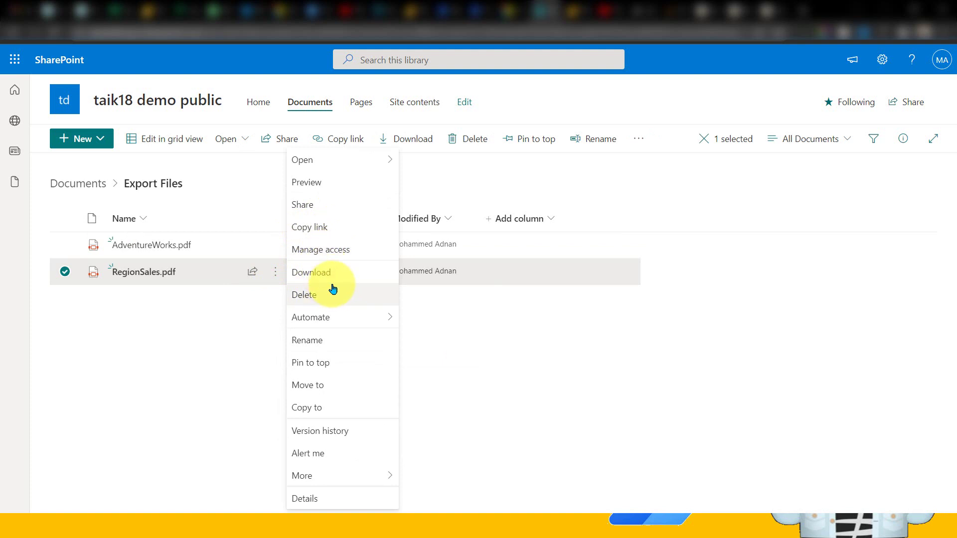
click(333, 295)
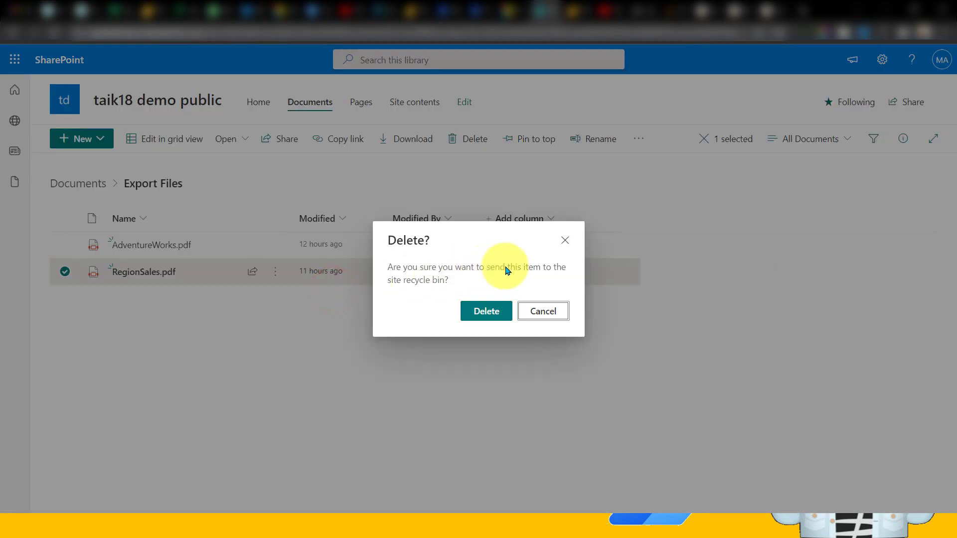
click(486, 313)
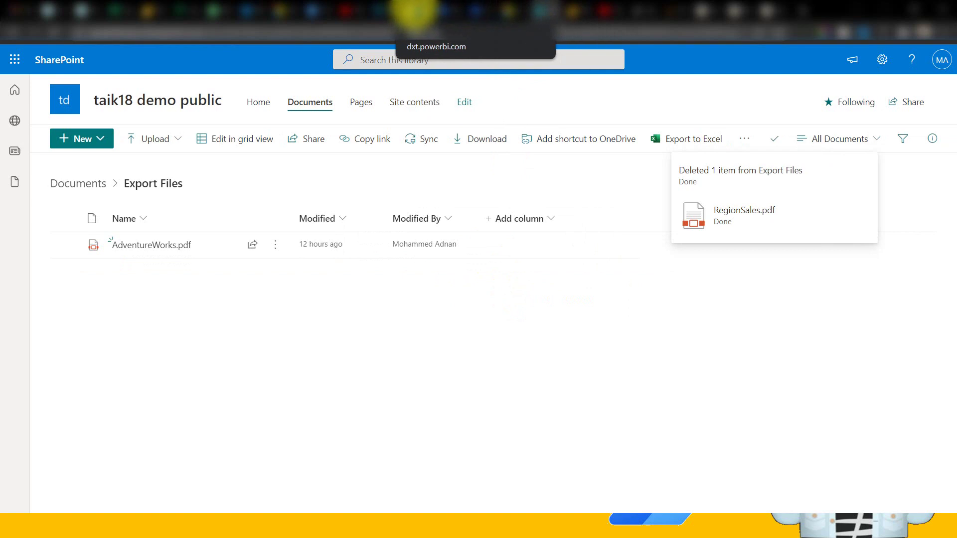
Step: Switch back to the Region Sales report in Power BI and run the flow again from its Run flow button
click(409, 11)
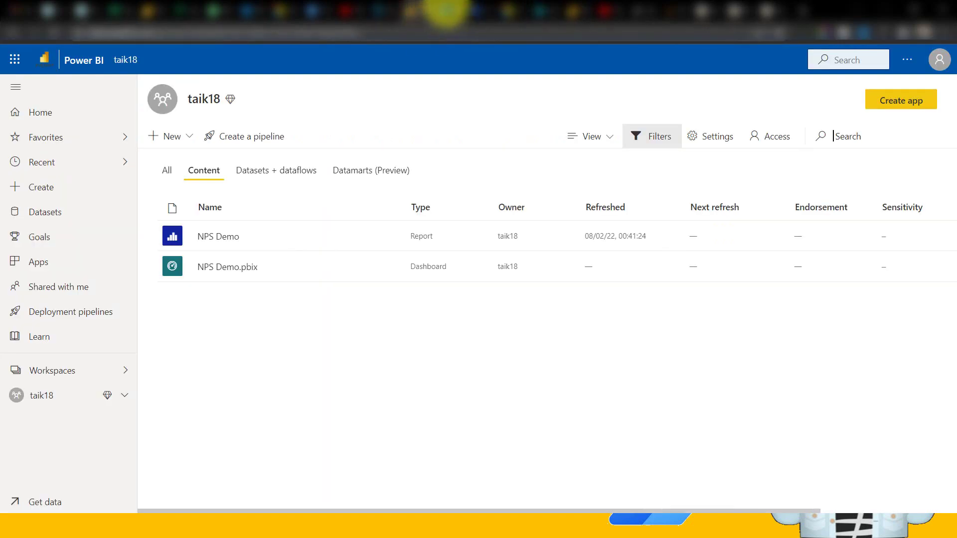
click(590, 11)
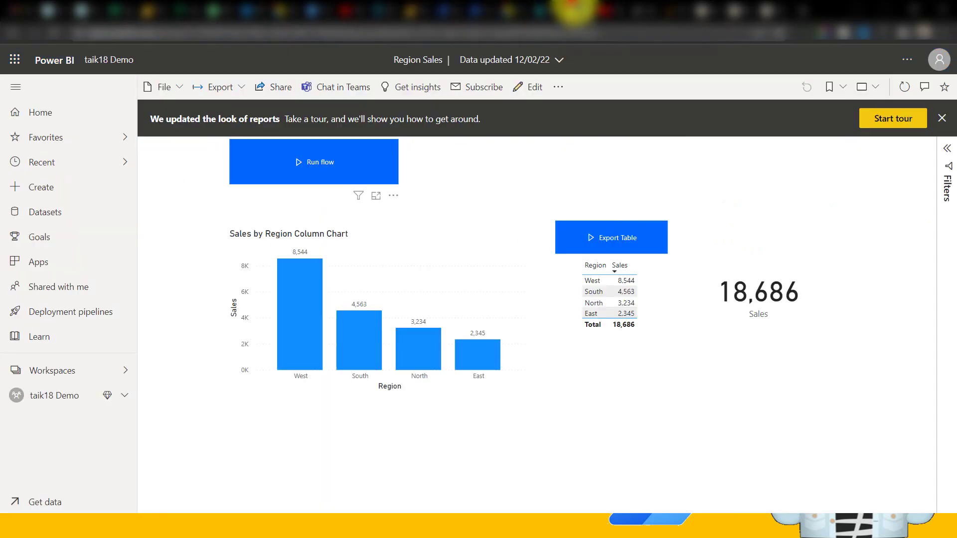
click(325, 162)
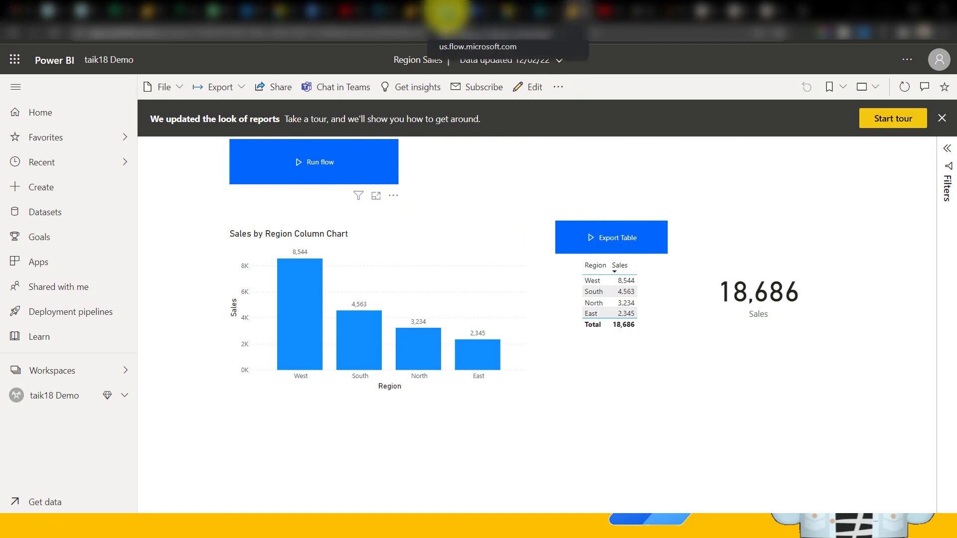
Step: Return to the flow's details page in Power Automate and refresh the run history to check the newest run's status
click(445, 11)
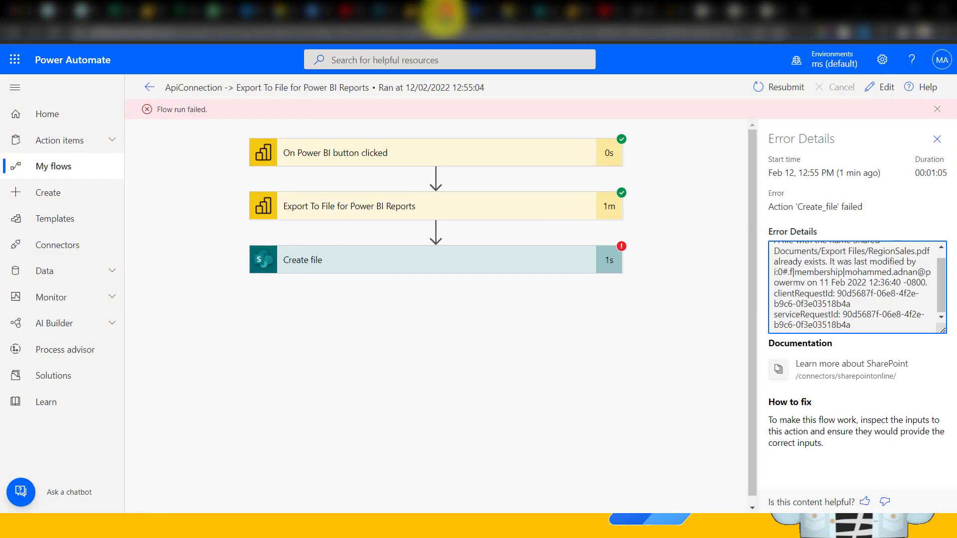
click(148, 85)
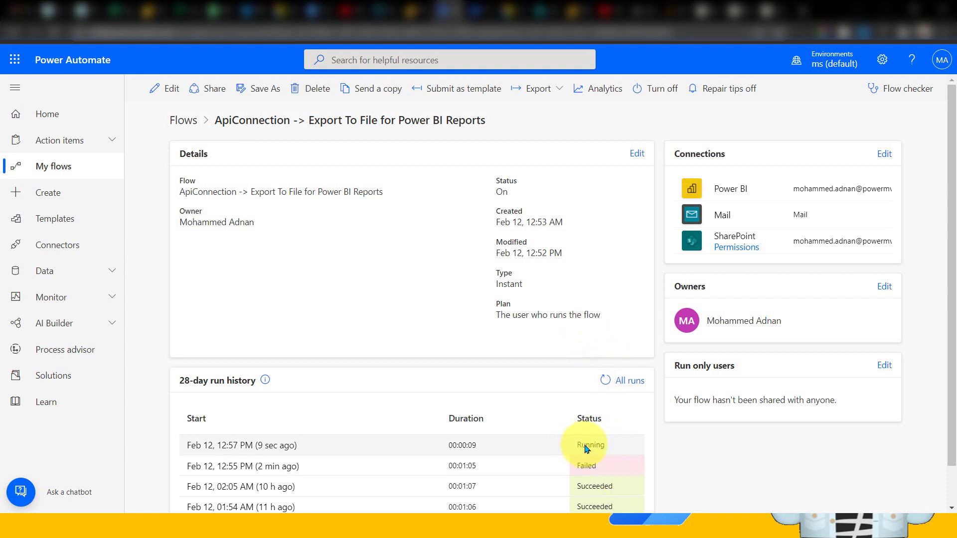
click(604, 381)
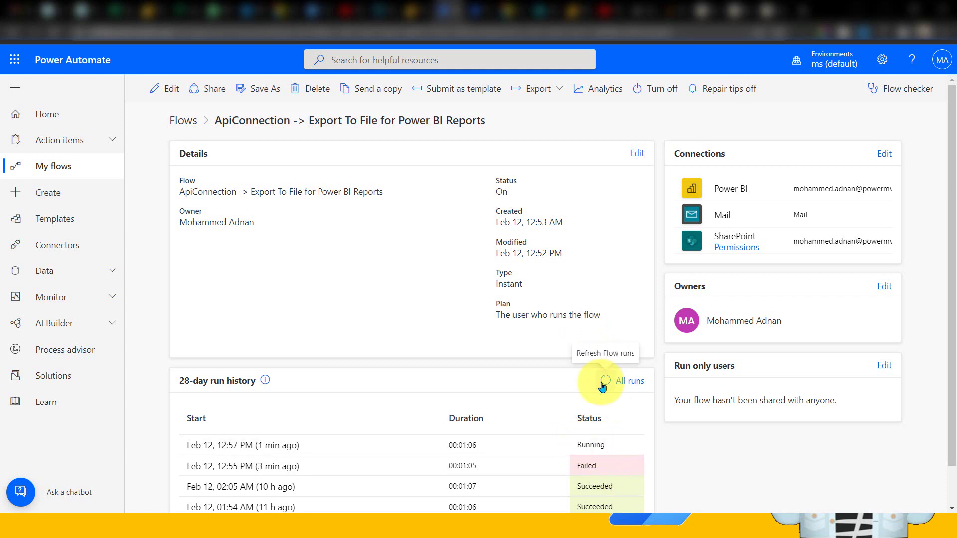
click(604, 382)
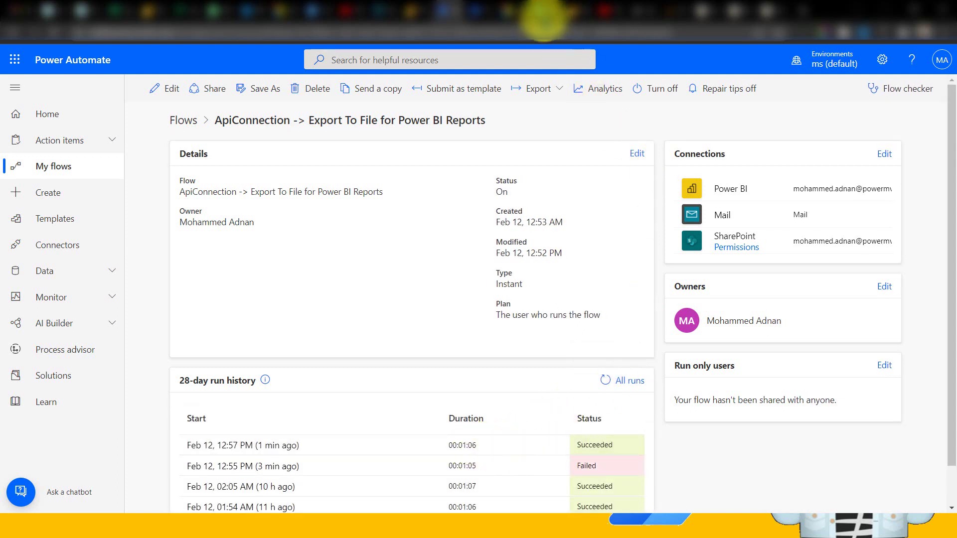
Step: Switch to the SharePoint Export Files folder, refresh it, and view the contents of RegionSales.pdf before closing the preview
click(542, 11)
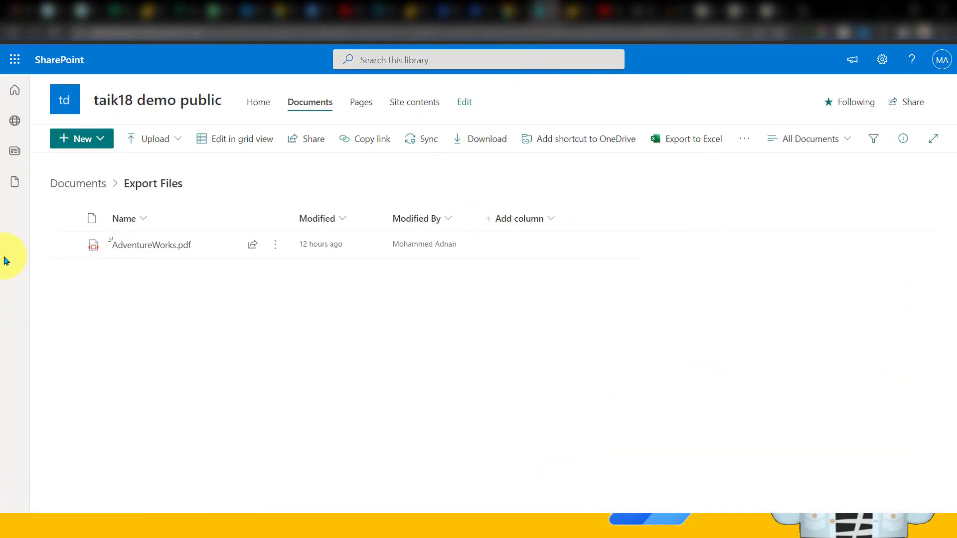
click(48, 35)
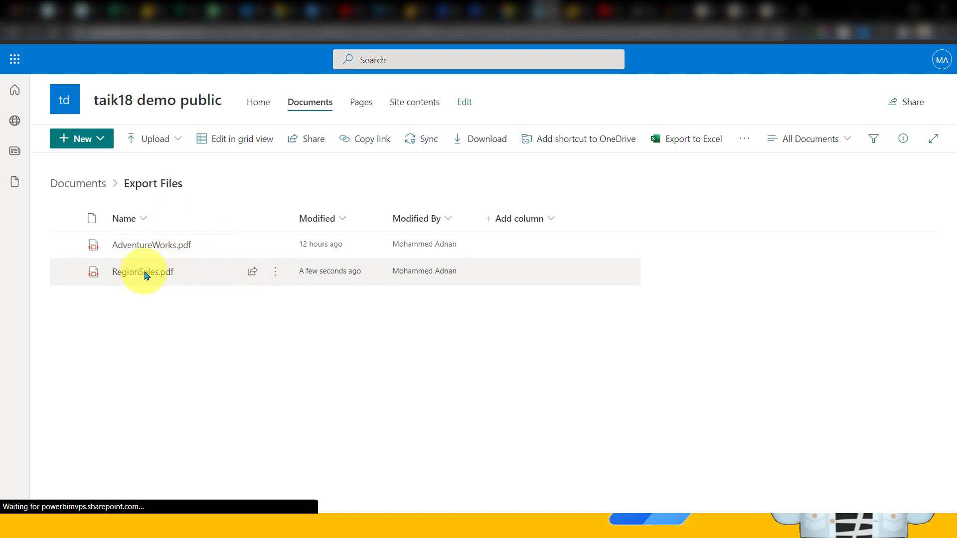
click(144, 274)
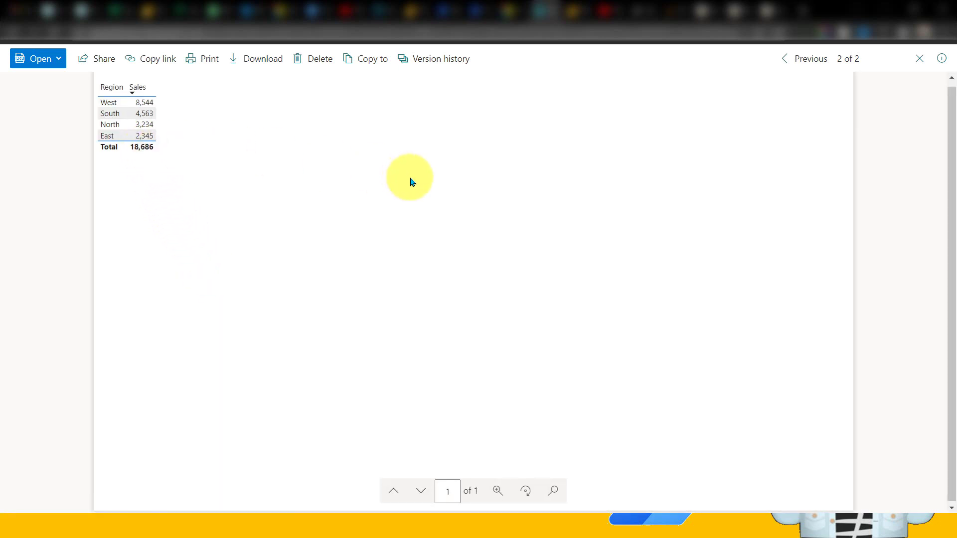
click(922, 59)
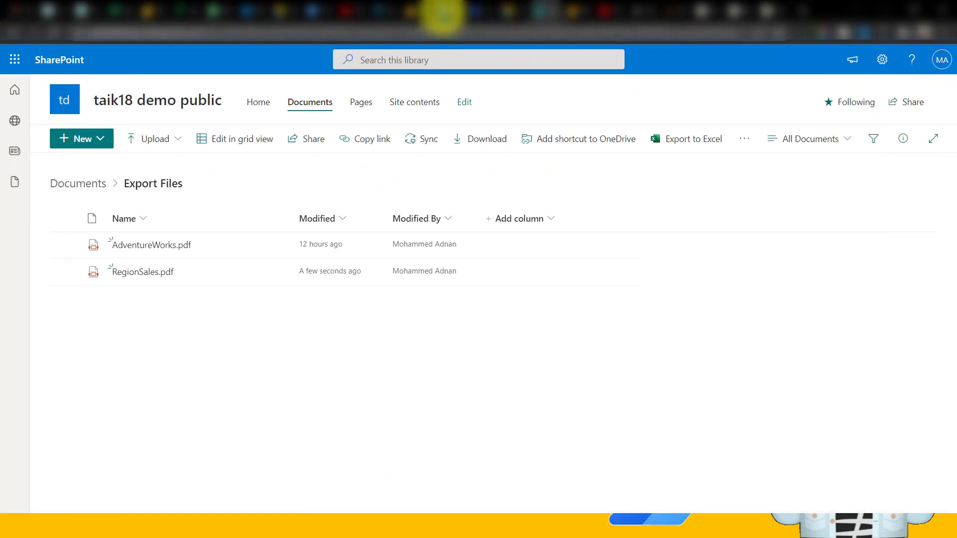
Step: Switch back to Power Automate, open the flow for editing and expand its Export To File for Power BI Reports action
click(443, 14)
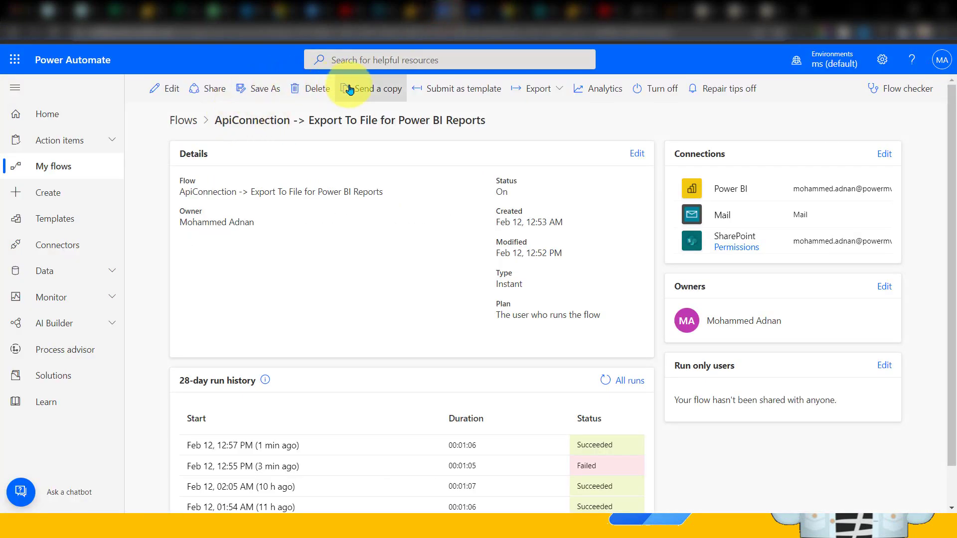
click(175, 89)
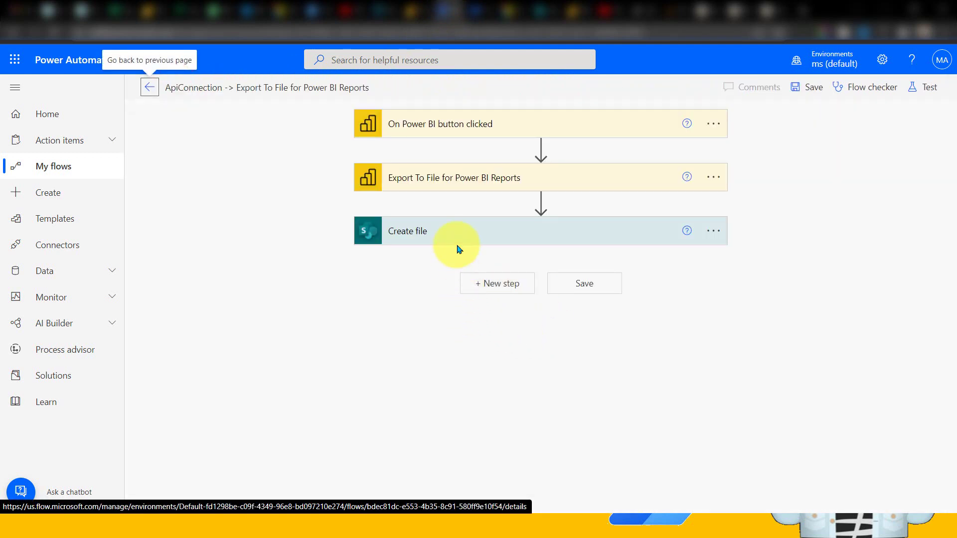
click(455, 182)
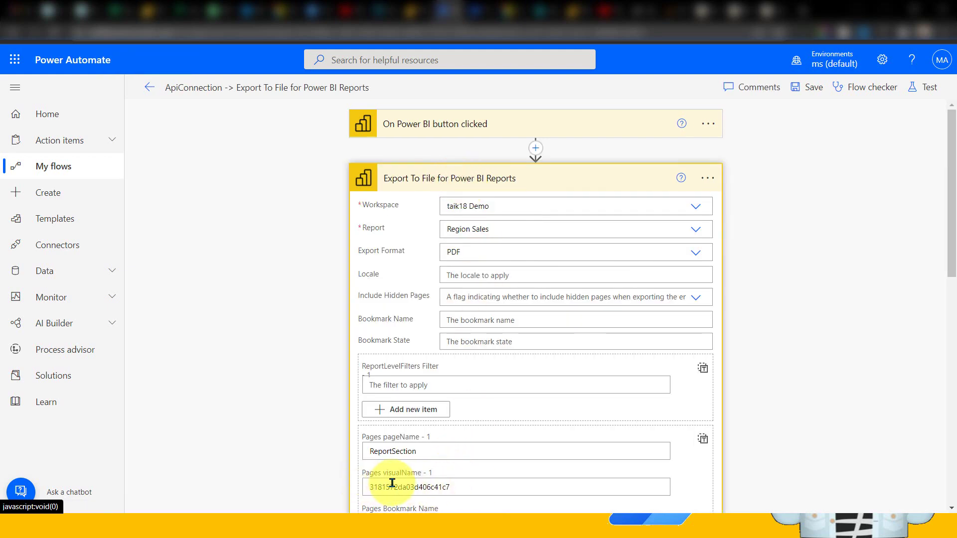
Step: Switch to PowerBIPerformanceData.json in the text editor and search for visualTitle to locate the Sales by Region column chart entry
key(alt+Tab)
key(alt+Tab)
key(alt+Tab)
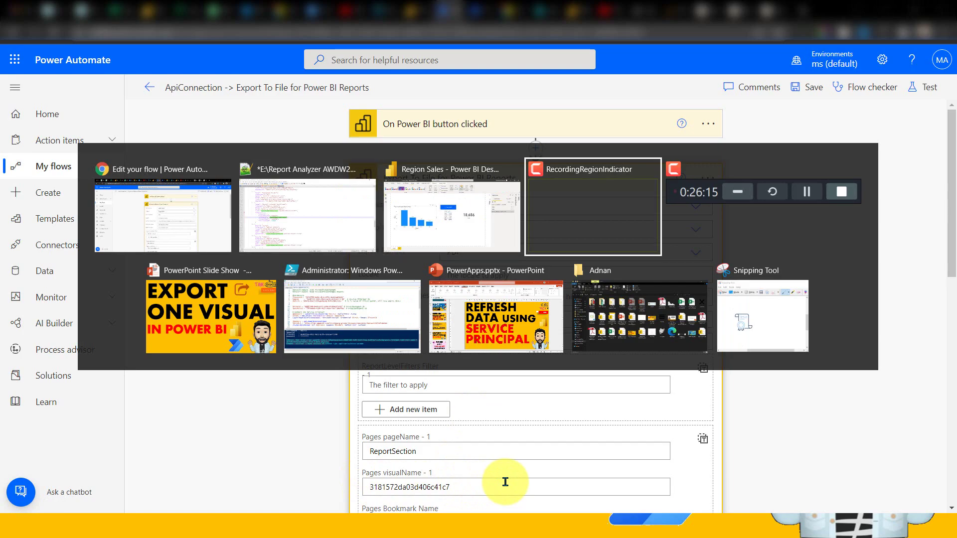
key(alt+shift+Tab)
key(alt+shift+Tab)
click(425, 238)
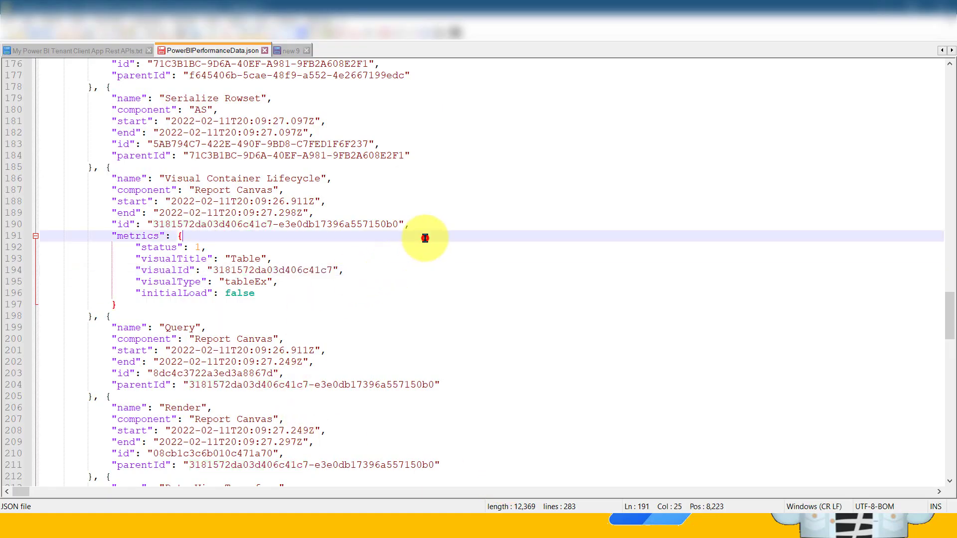
key(ctrl+f)
key(Return)
key(Return)
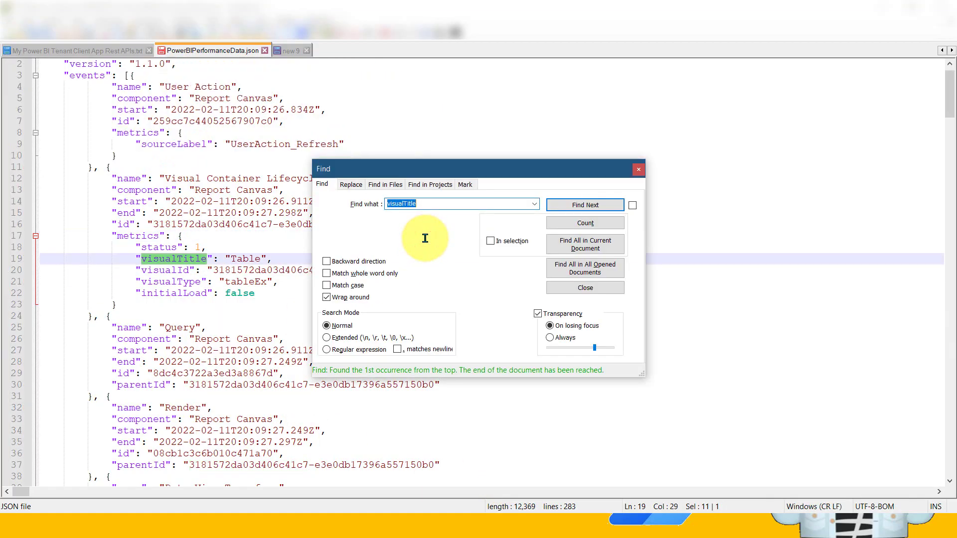
key(Escape)
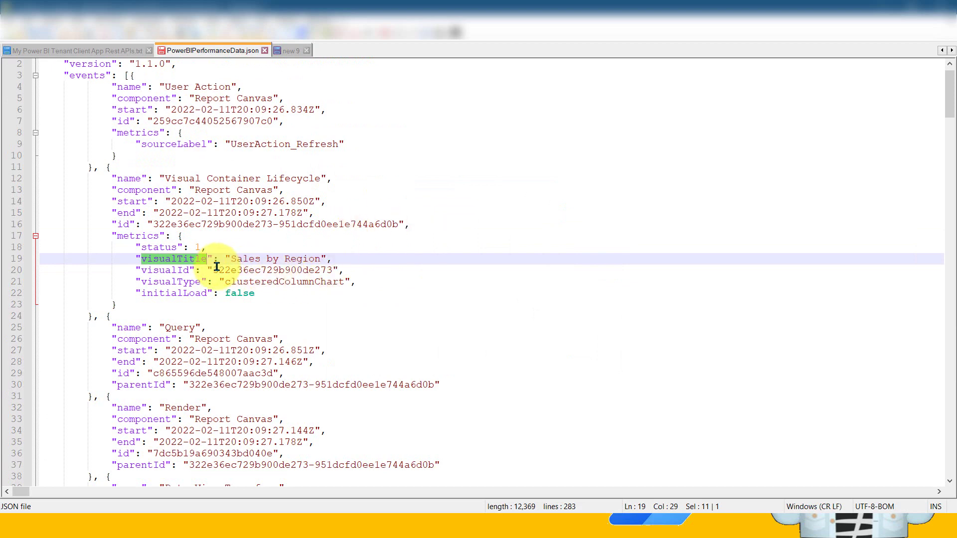
Step: Copy the Sales by Region chart's visualId, 322e36ec729b900de273, into Pages visualName - 1 of the flow's export action in Power Automate
drag(213, 270, 332, 270)
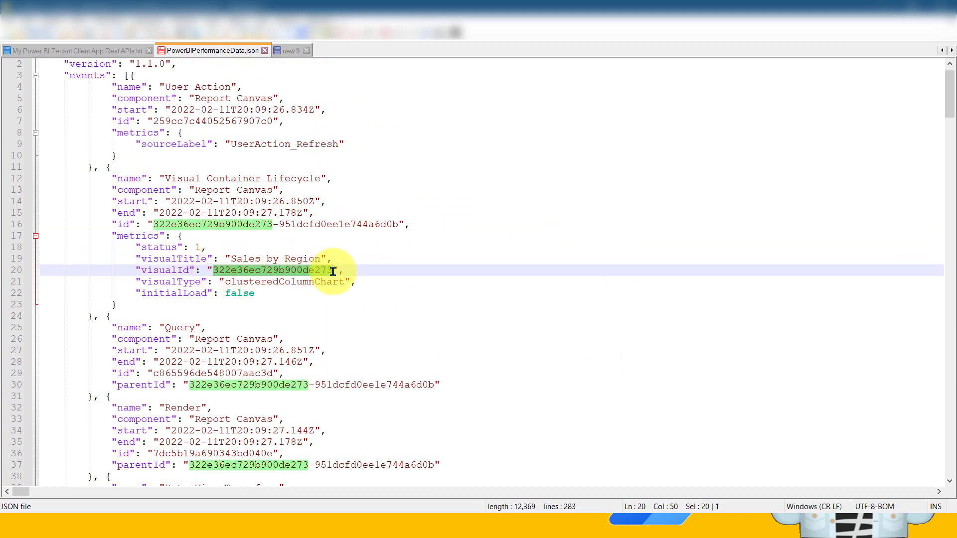
key(alt+Tab)
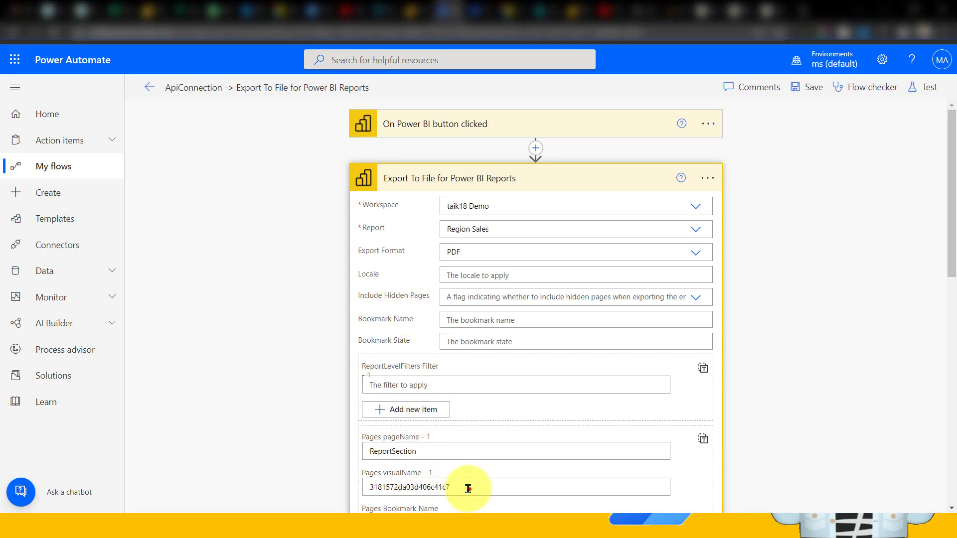
drag(468, 486, 368, 486)
Step: Set the file name in the Create file action to RegionSalesChart.pdf
scroll(597, 447, down, 15)
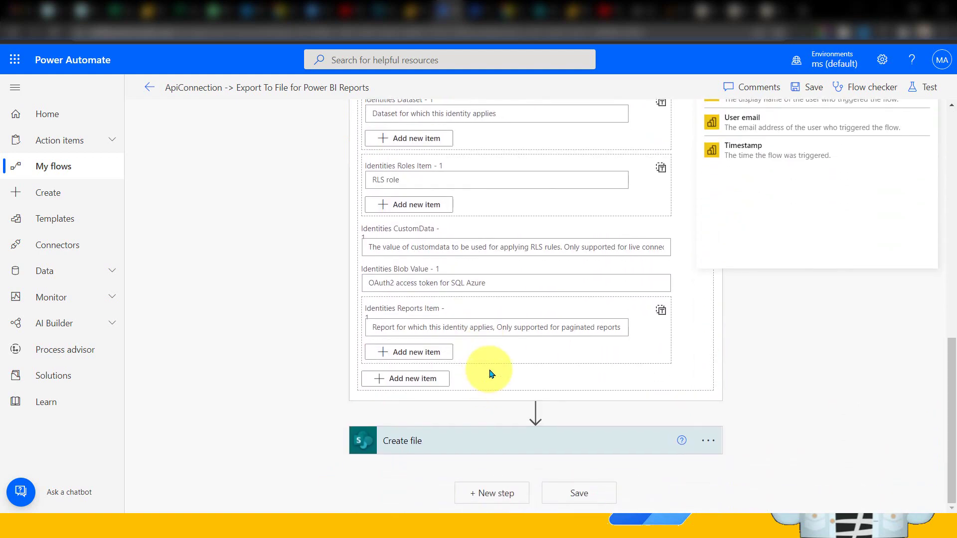
click(447, 441)
scroll(499, 408, down, 2)
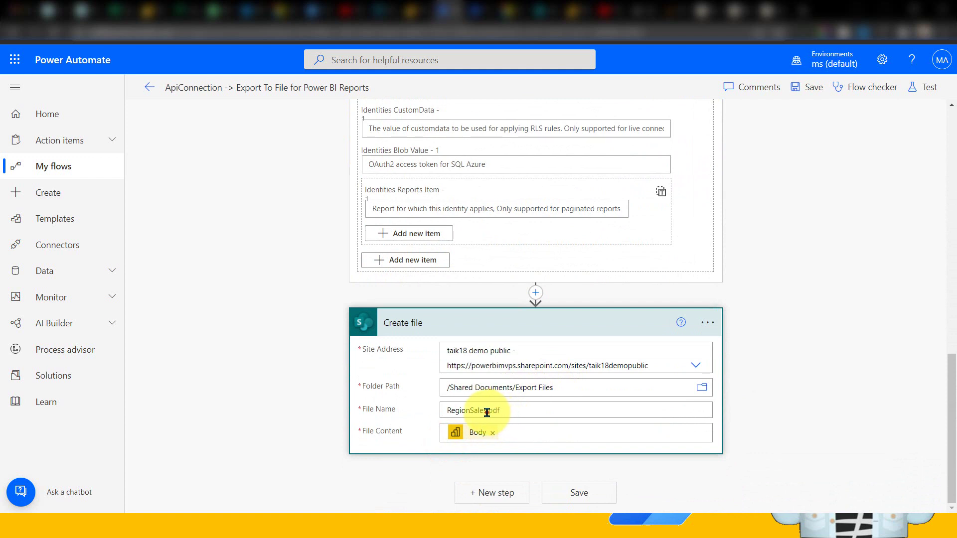
click(487, 412)
text(Ca)
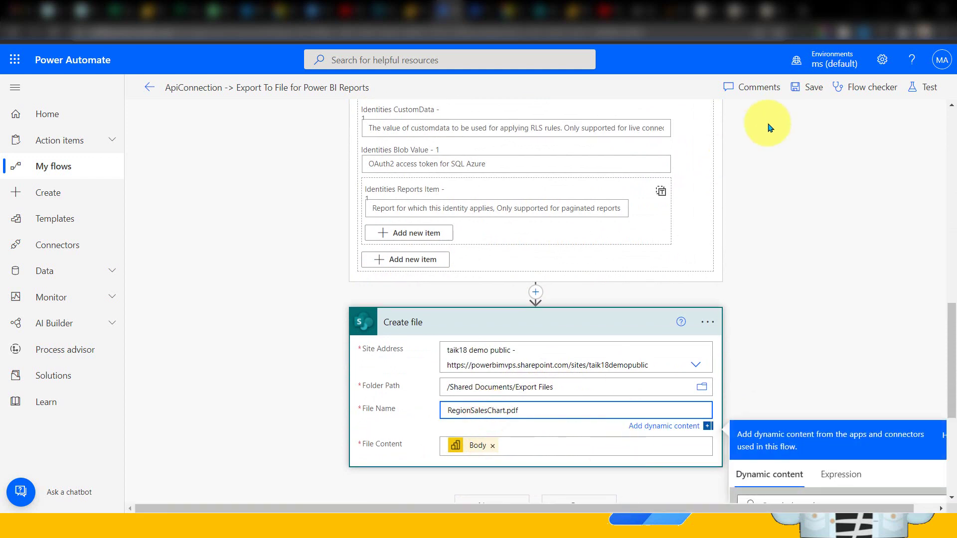
Step: Save the flow and return to its details page once saving is complete
click(801, 87)
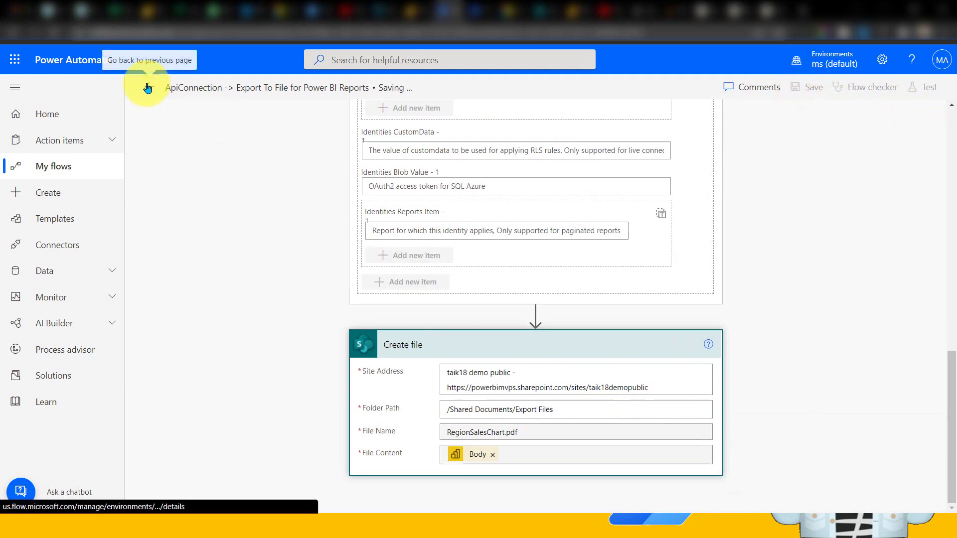
click(148, 88)
click(584, 140)
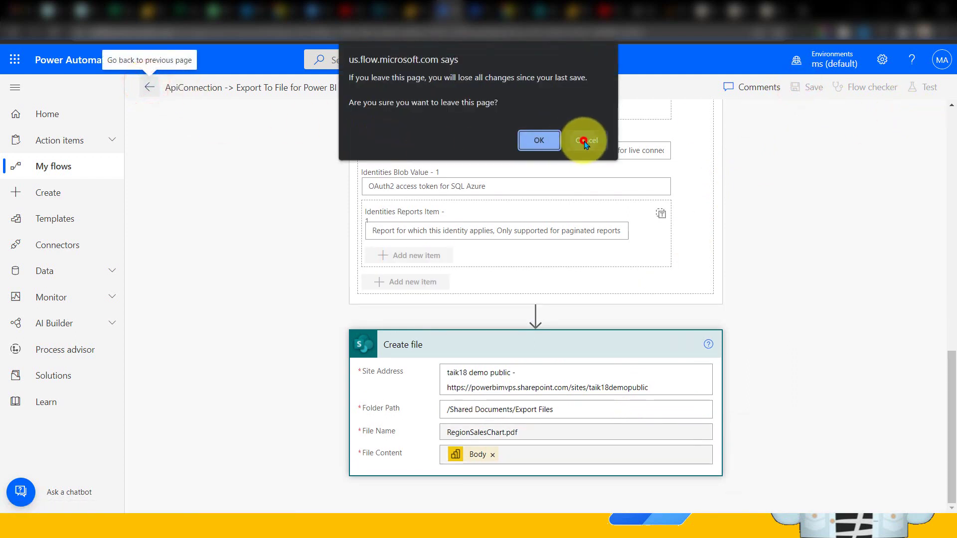
click(147, 90)
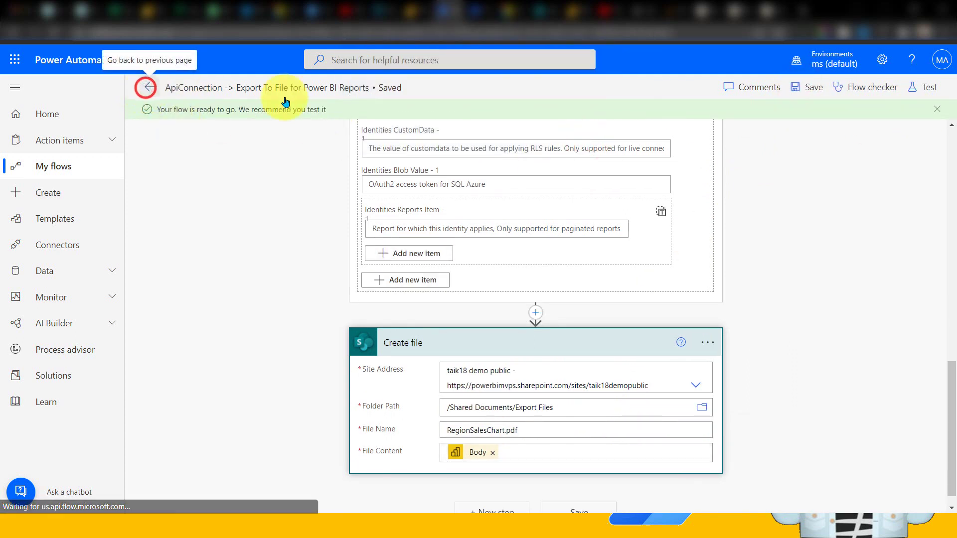
Step: Switch to the Region Sales report in Power BI and run the edited flow from its Run flow button
click(571, 12)
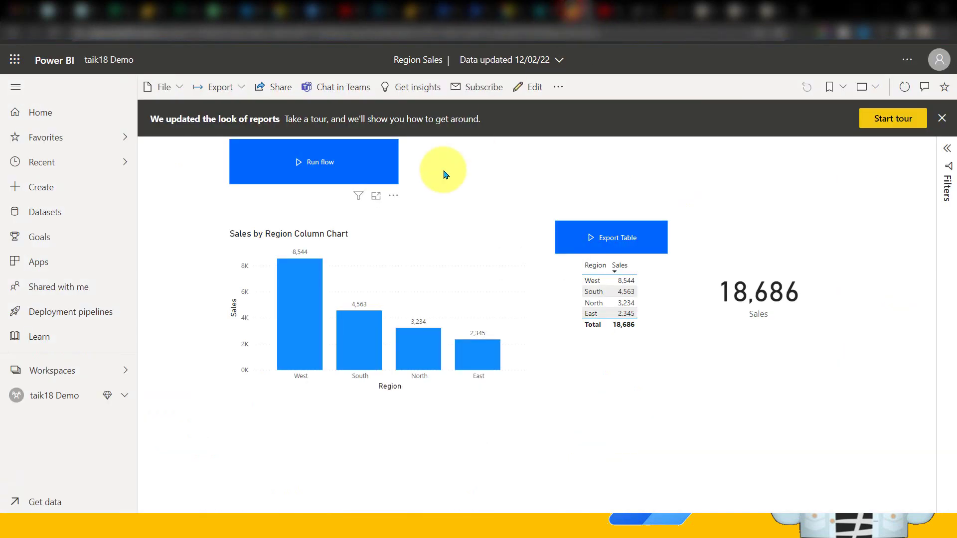
click(330, 168)
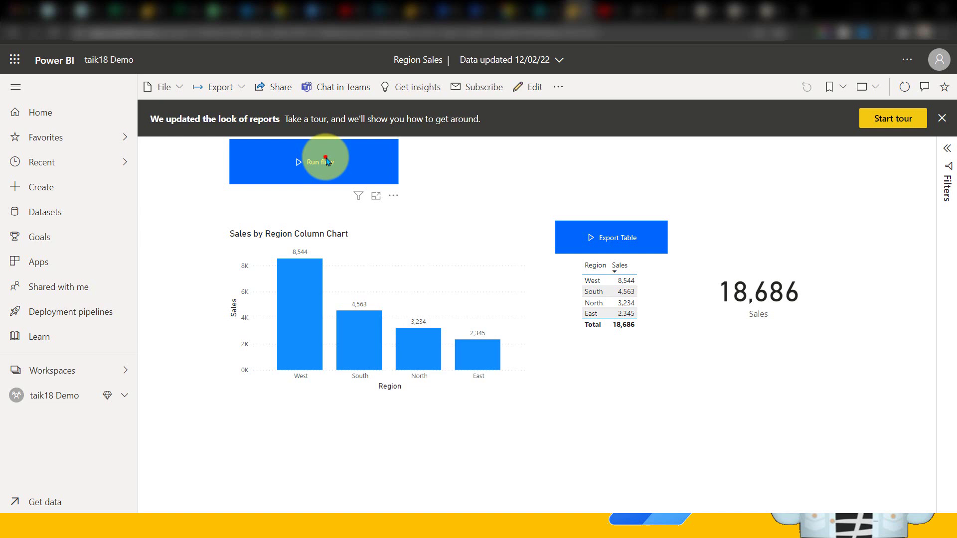
click(326, 159)
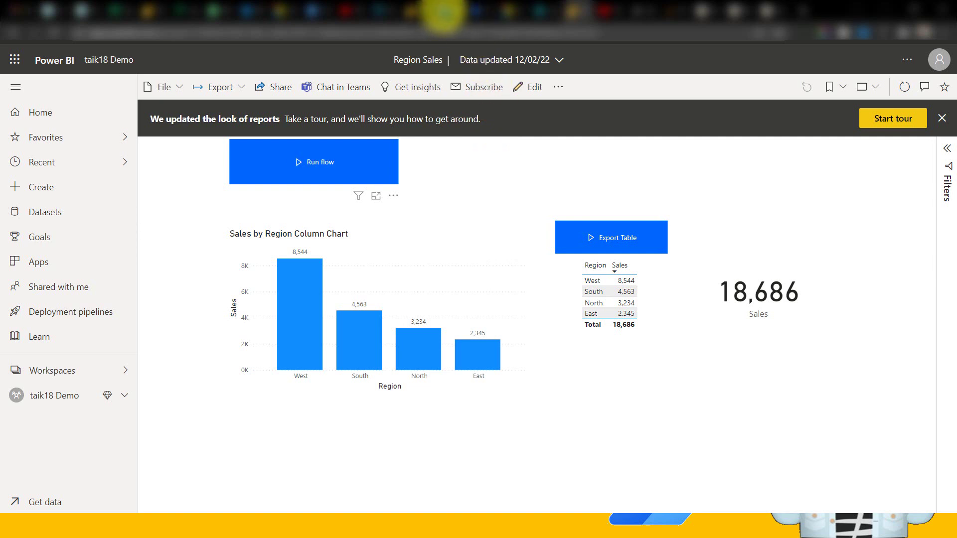
Step: Switch to the flow's details page in Power Automate and refresh the run history to check the chart export run
click(443, 12)
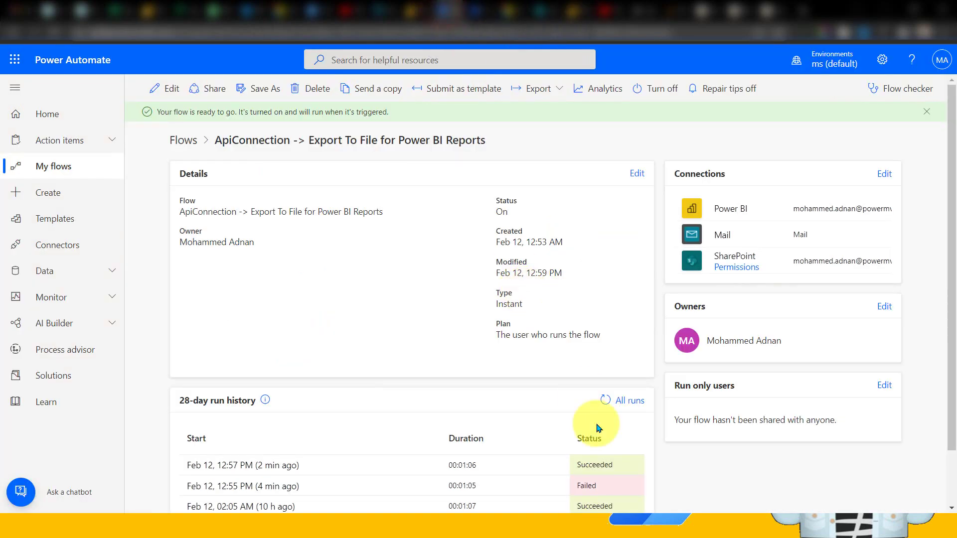
click(604, 398)
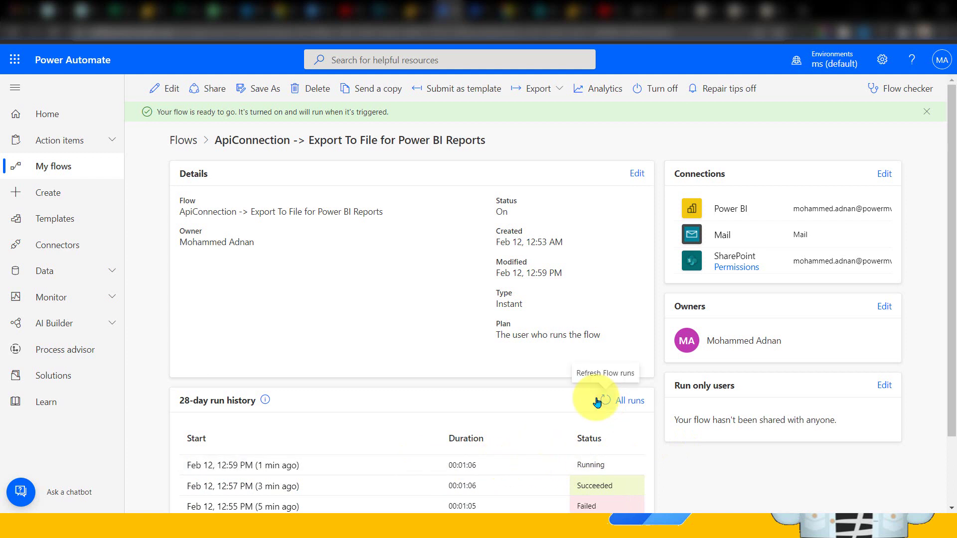
click(604, 400)
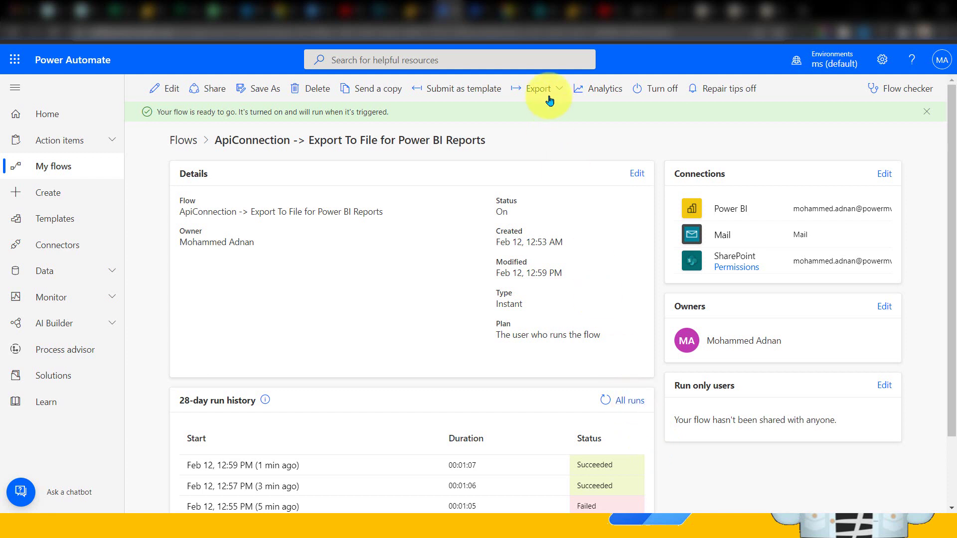
Step: Switch to the SharePoint Export Files folder and open RegionSalesChart.pdf to check the exported chart
click(544, 11)
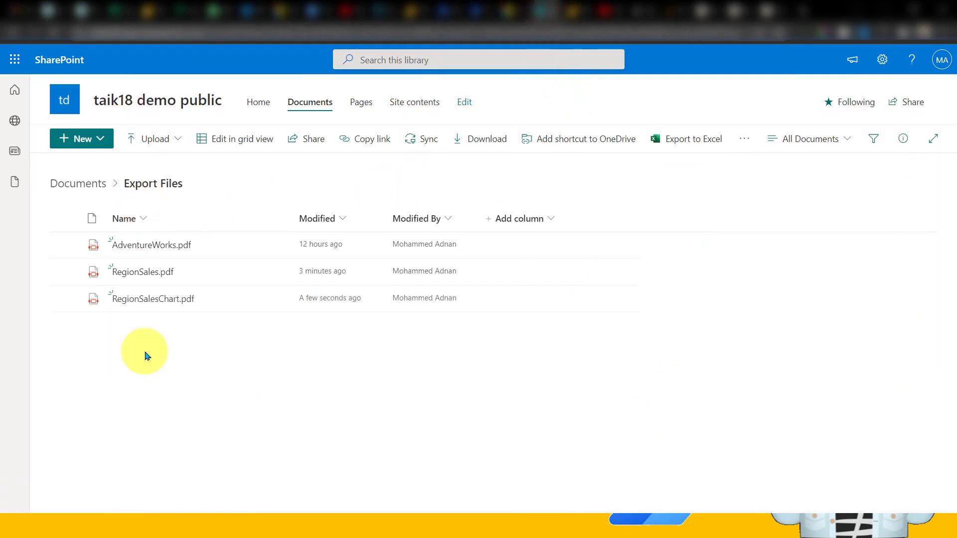
click(152, 300)
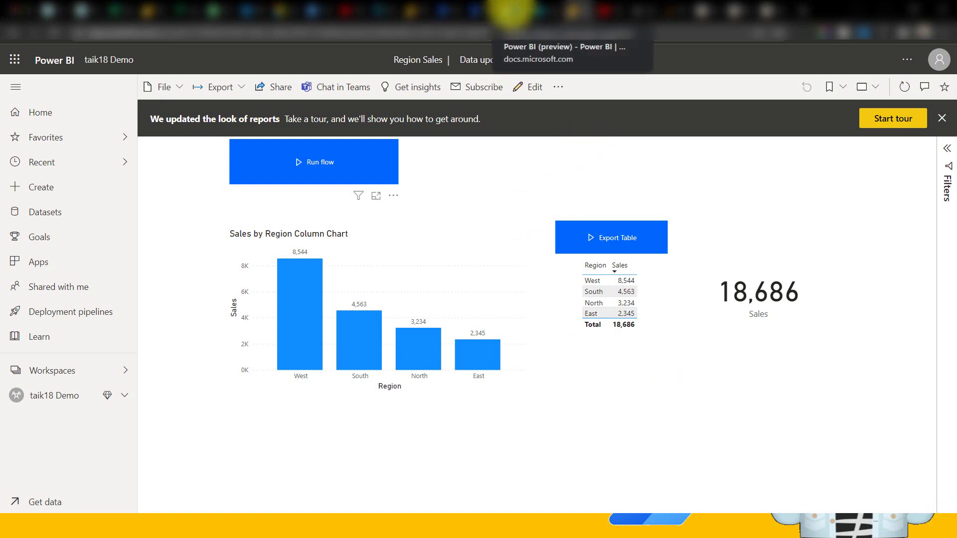
Step: Read the Considerations and limitations section of the Power Automate button visual documentation, and return to the Region Sales report
click(512, 9)
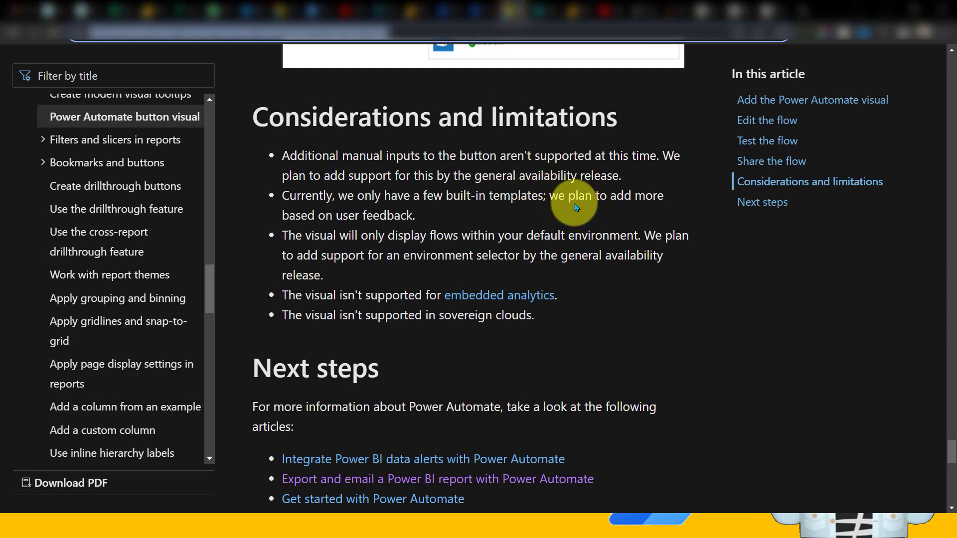
drag(945, 428, 931, 444)
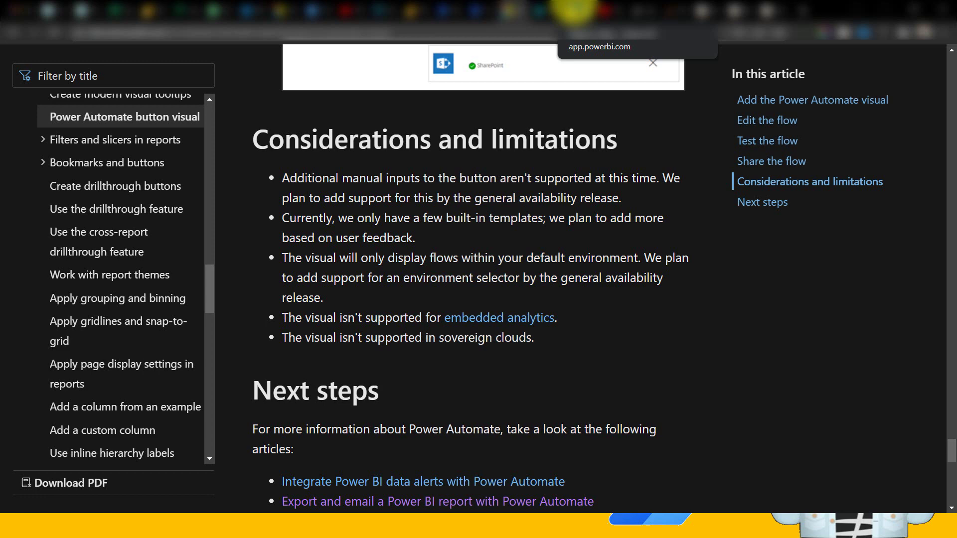
click(573, 10)
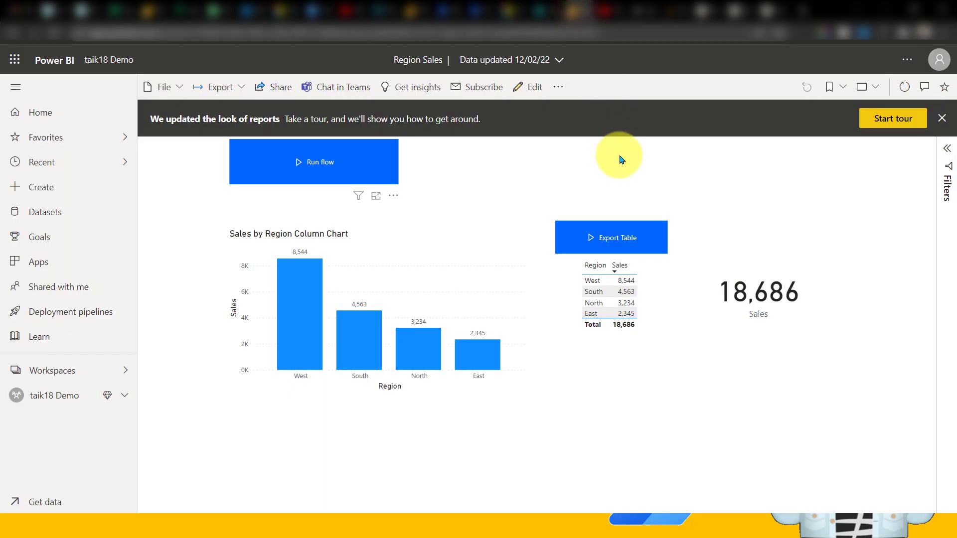